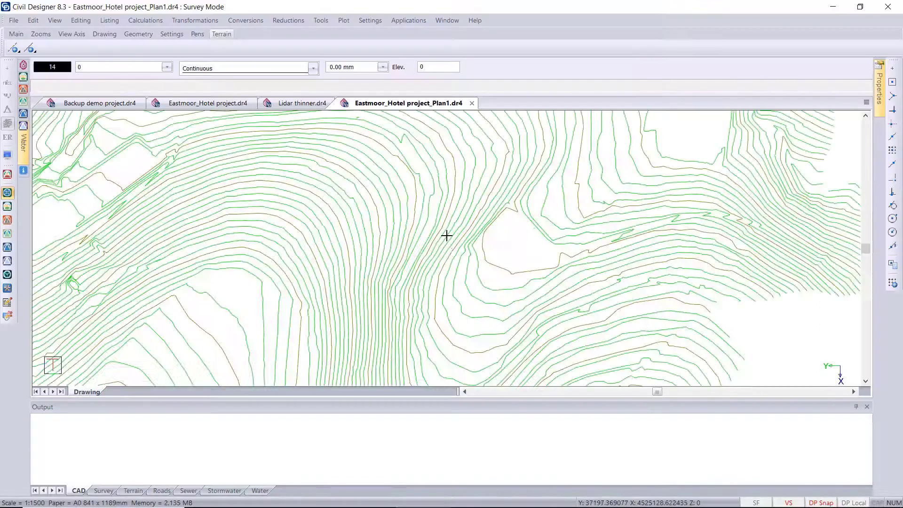
- Inspect two contour polylines by selecting each and then clearing the selection
{"action": "left_click", "coordinate": [441, 229]}
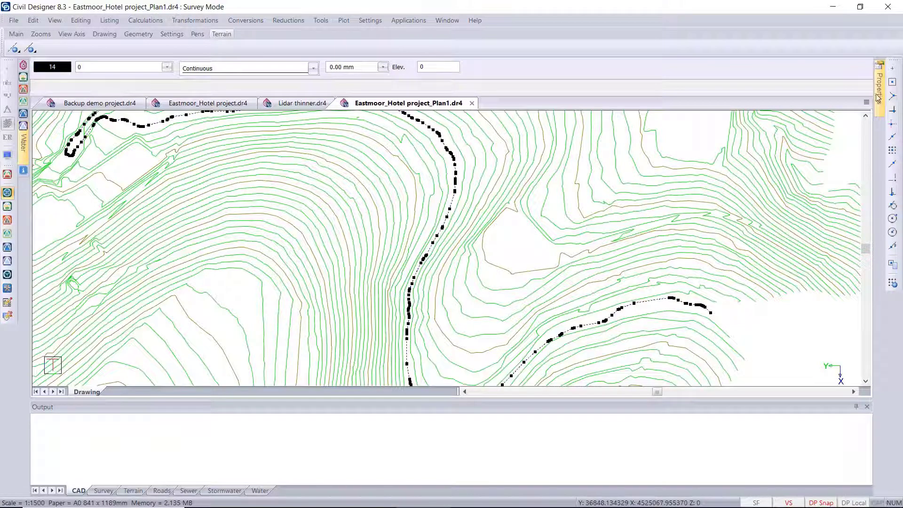
{"action": "mouse_move", "coordinate": [878, 98]}
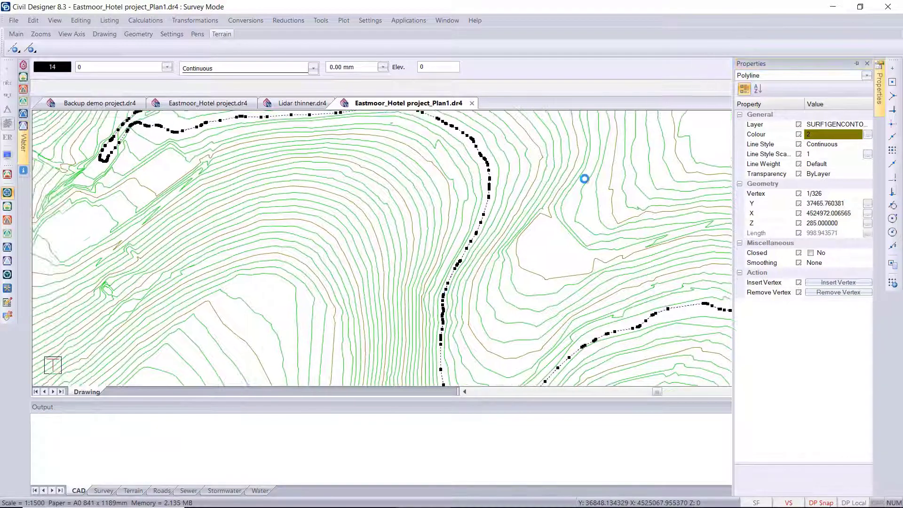
{"action": "key", "text": "Escape"}
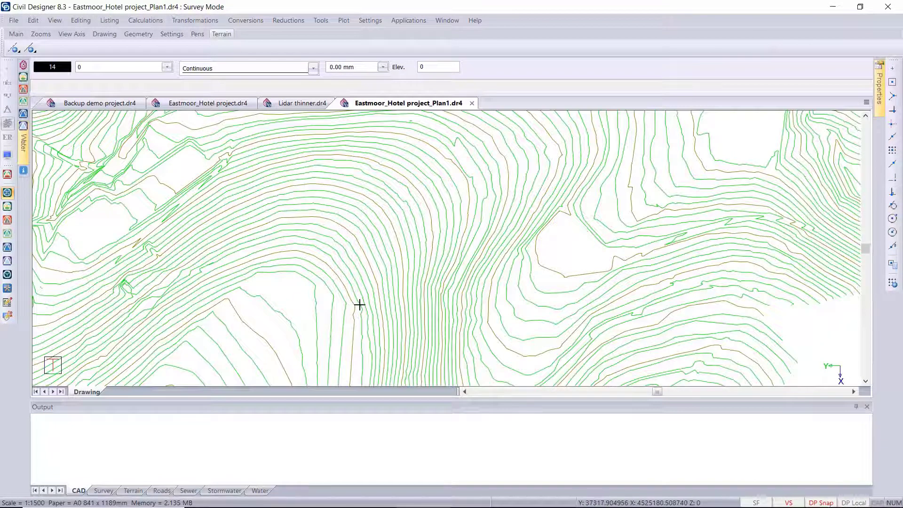
{"action": "left_click", "coordinate": [360, 305]}
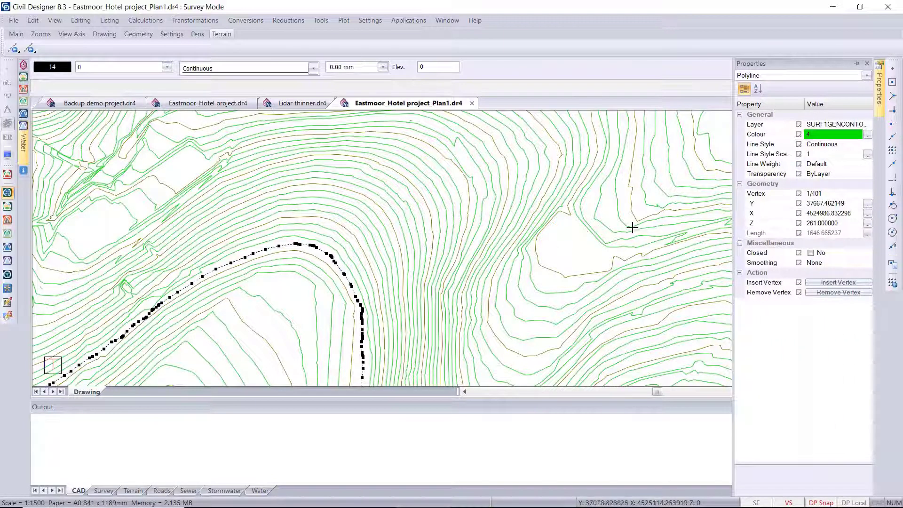
{"action": "key", "text": "Escape"}
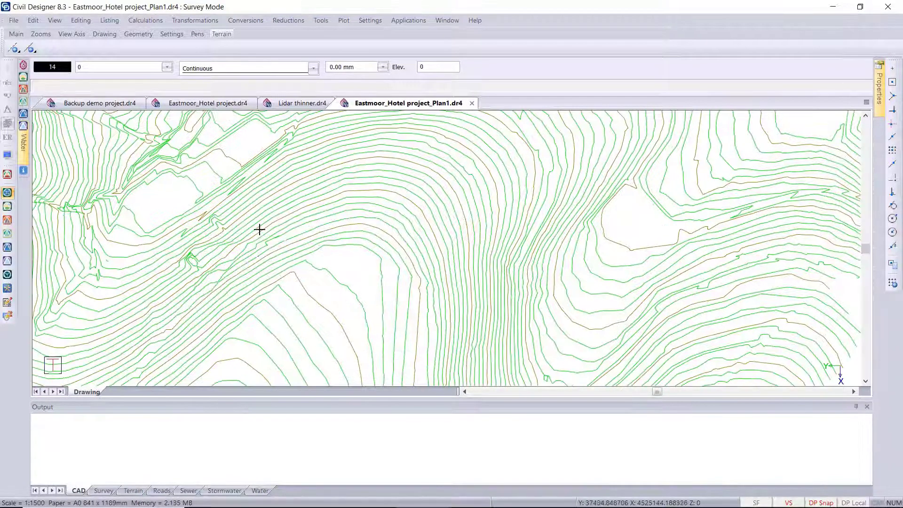
{"action": "scroll", "coordinate": [225, 221], "scroll_direction": "down", "scroll_amount": 3}
{"action": "scroll", "coordinate": [515, 212], "scroll_direction": "up", "scroll_amount": 1}
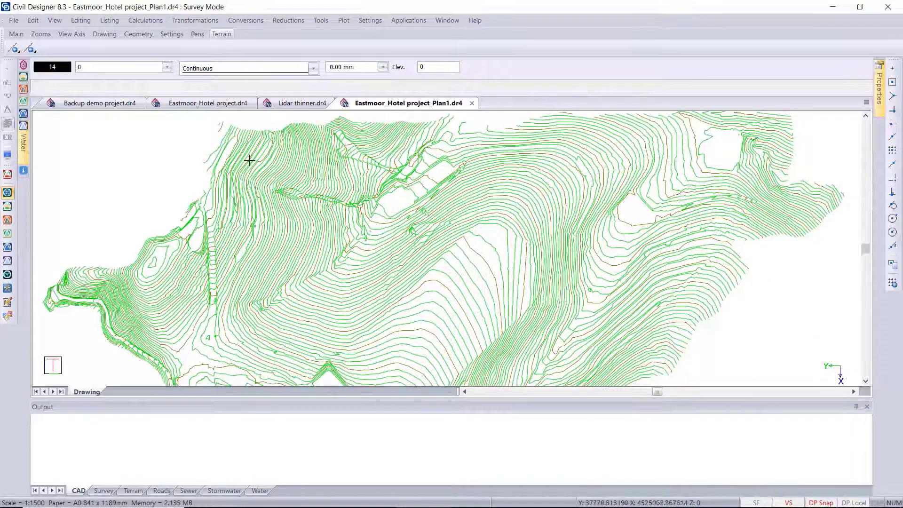
- In Project Settings, create terrain file Polyline to DTM.dt8 and set central longitude 27°E
{"action": "left_click", "coordinate": [13, 21]}
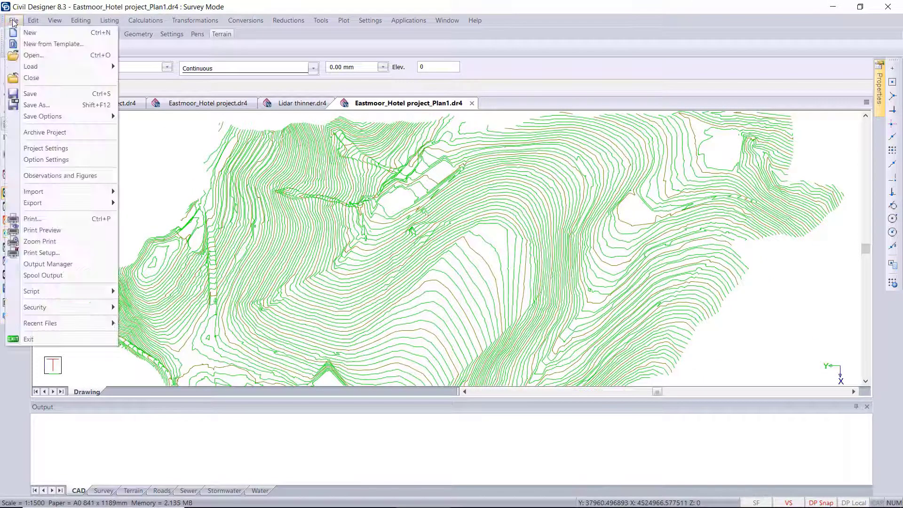
{"action": "left_click", "coordinate": [61, 150]}
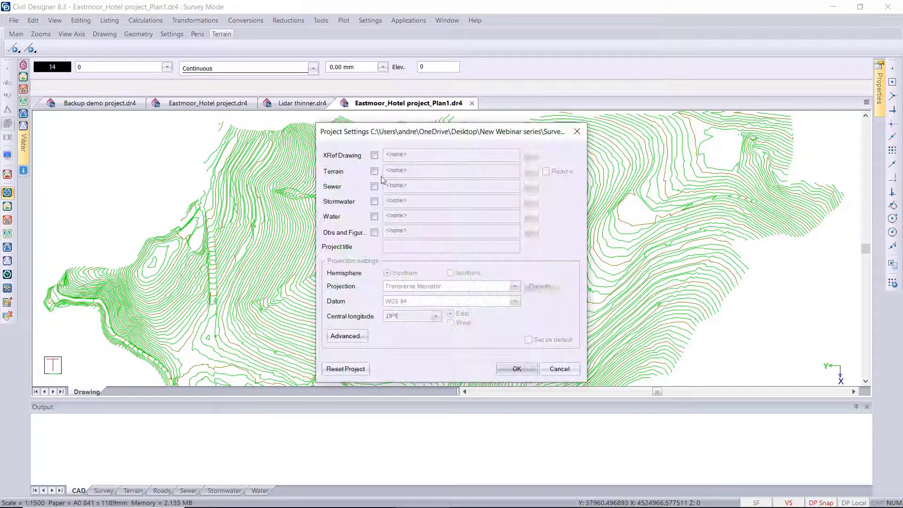
{"action": "left_click", "coordinate": [374, 171]}
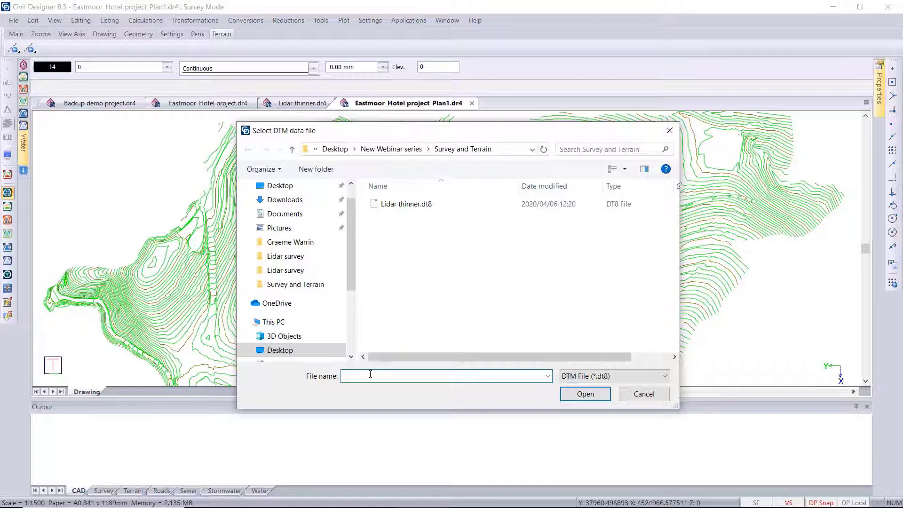
{"action": "type", "text": "Polyline to DTM"}
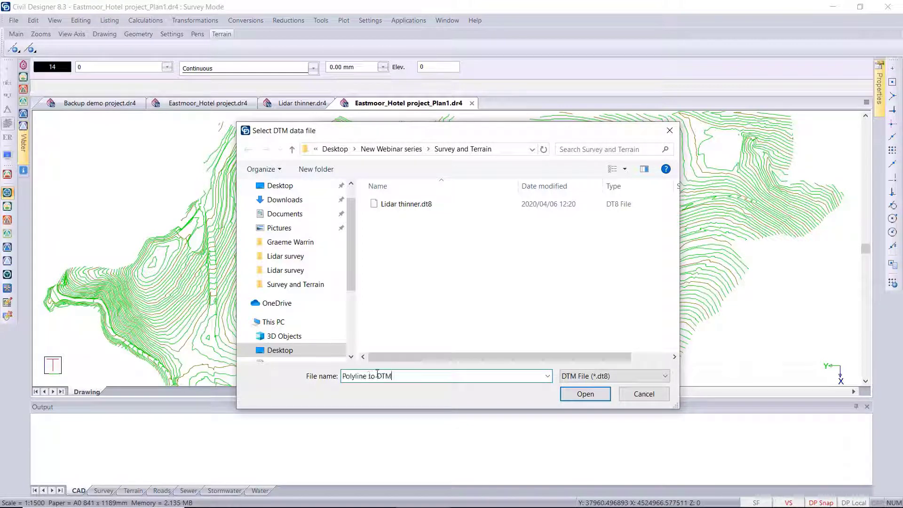
{"action": "left_click", "coordinate": [580, 393]}
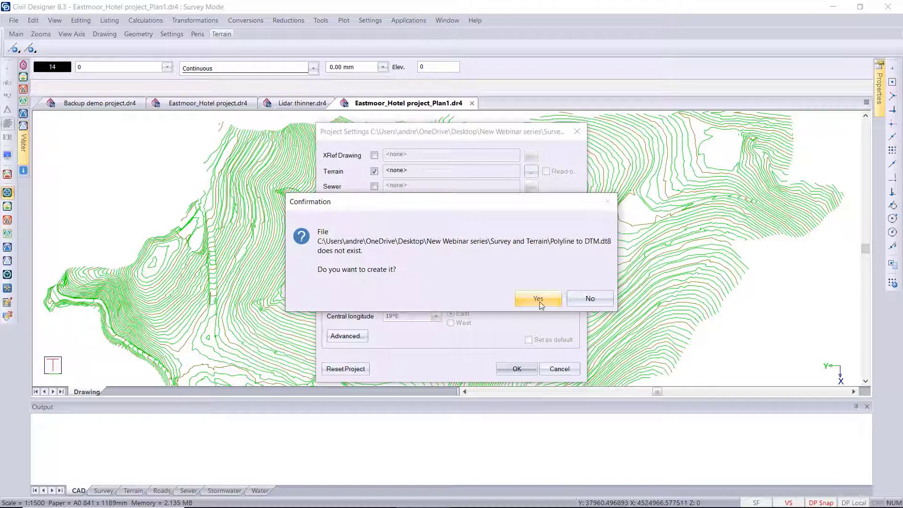
{"action": "left_click", "coordinate": [539, 299]}
{"action": "left_click", "coordinate": [436, 316]}
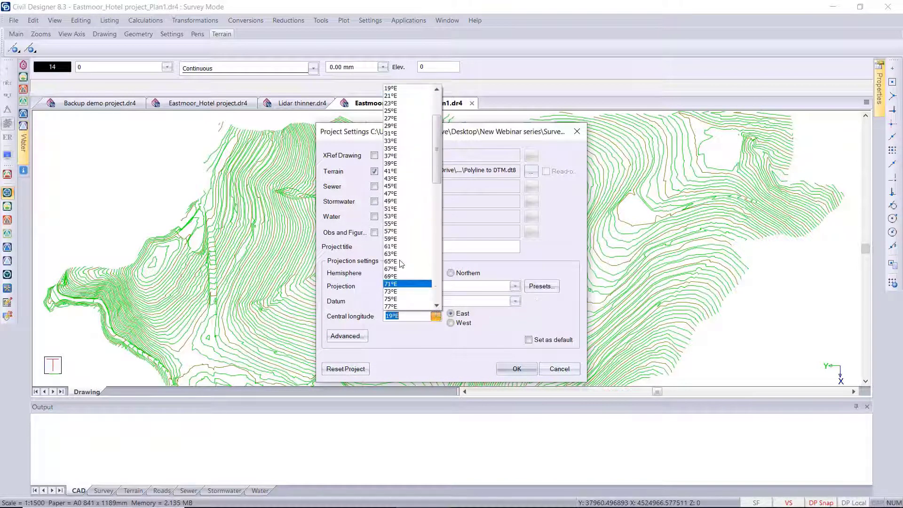
{"action": "left_click", "coordinate": [392, 120]}
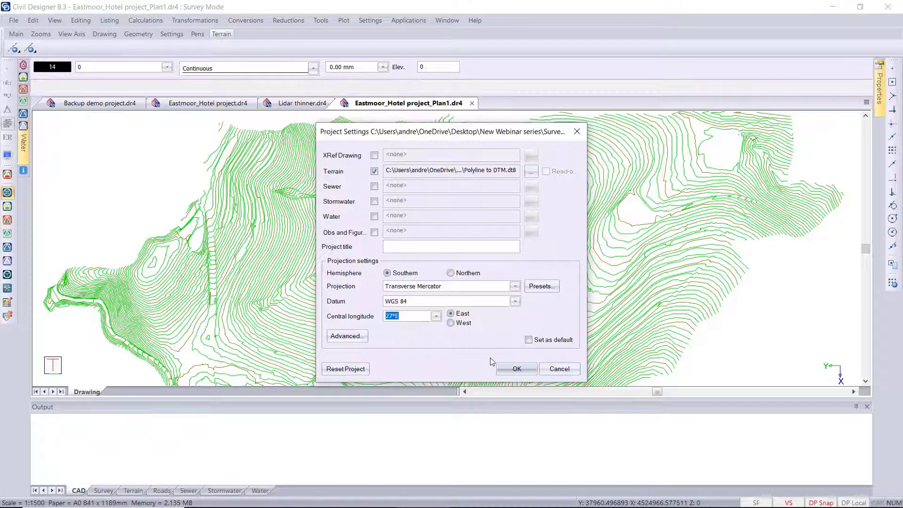
{"action": "left_click", "coordinate": [515, 367]}
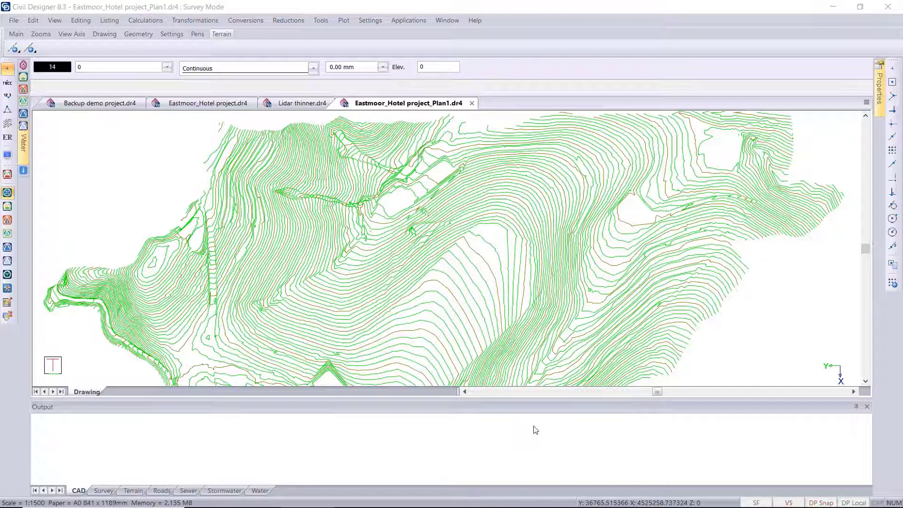
- Hide the Output panel and select the contour polyline to convert
{"action": "left_click", "coordinate": [856, 407]}
{"action": "scroll", "coordinate": [682, 367], "scroll_direction": "up", "scroll_amount": 1}
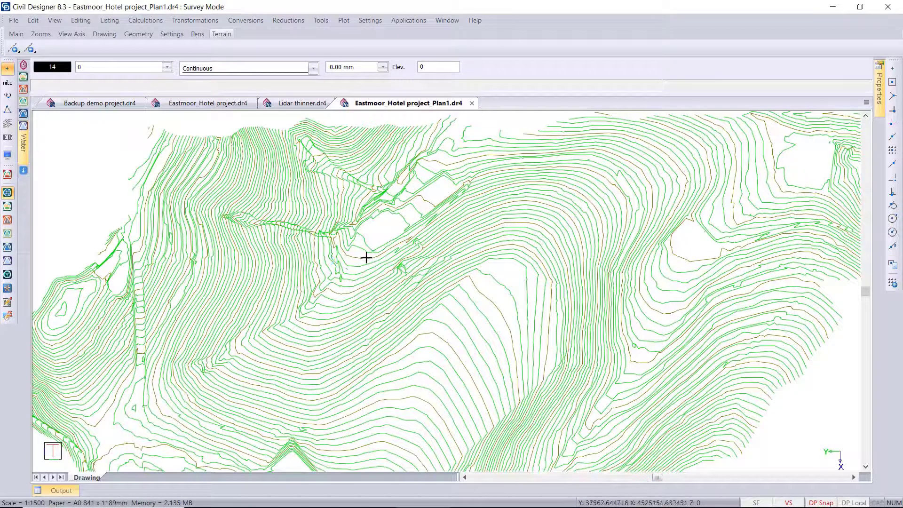
{"action": "left_click", "coordinate": [365, 258]}
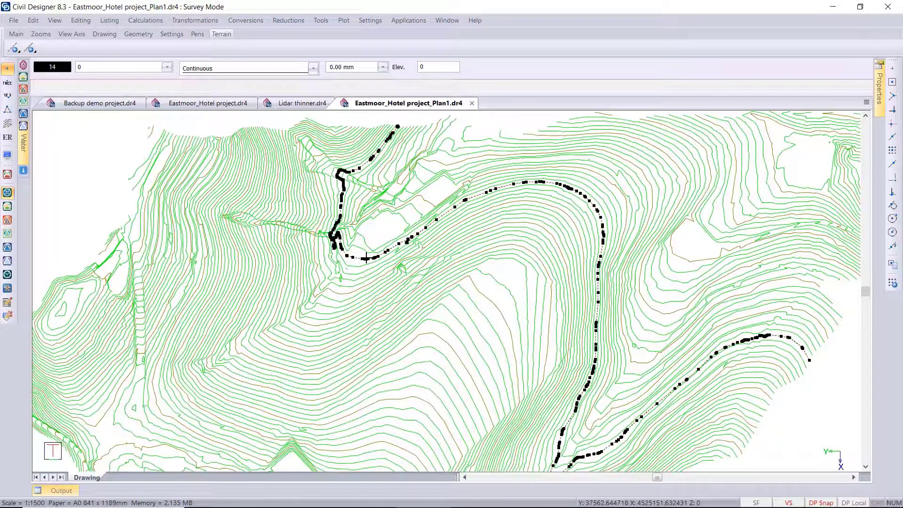
- Bring up the Convert Drawing Entities options under File > Import
{"action": "left_click", "coordinate": [14, 20]}
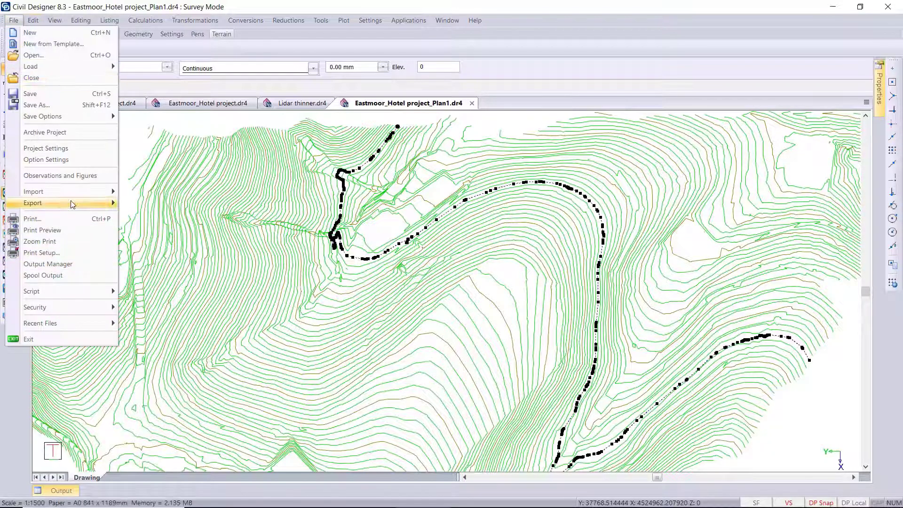
{"action": "mouse_move", "coordinate": [73, 196]}
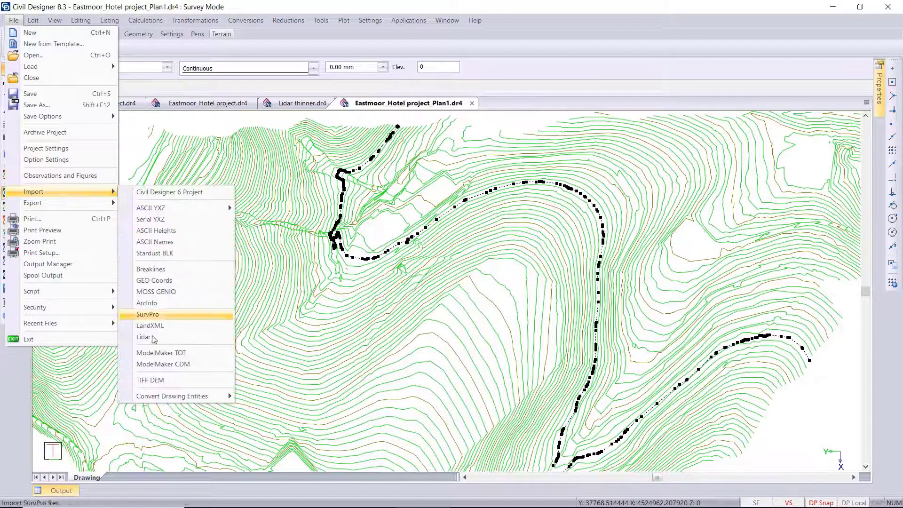
{"action": "mouse_move", "coordinate": [187, 401]}
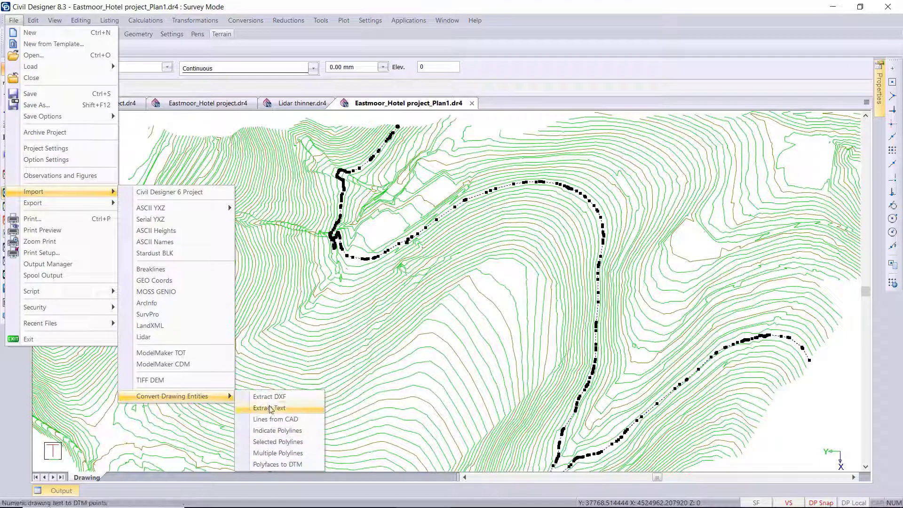
- Convert the selected polyline to DTM points, heights from polylines, no point name, Bend points only
{"action": "left_click", "coordinate": [283, 443]}
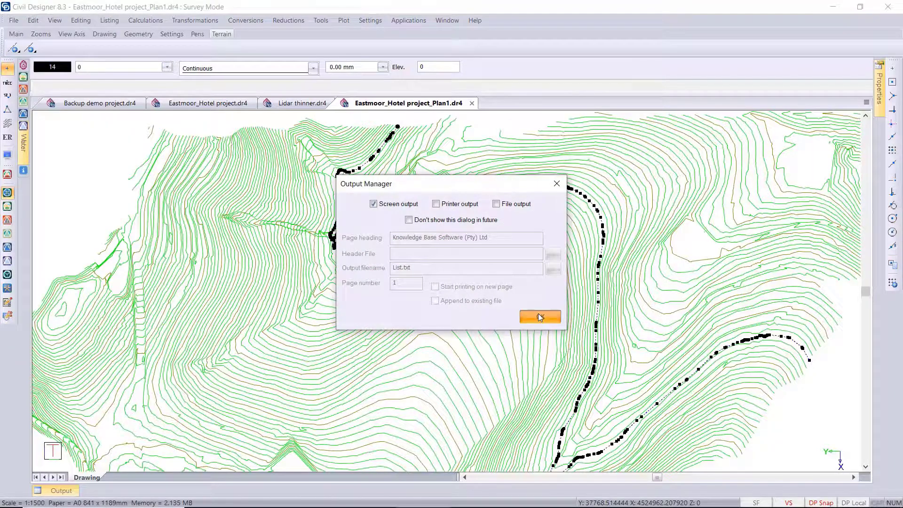
{"action": "left_click", "coordinate": [539, 315]}
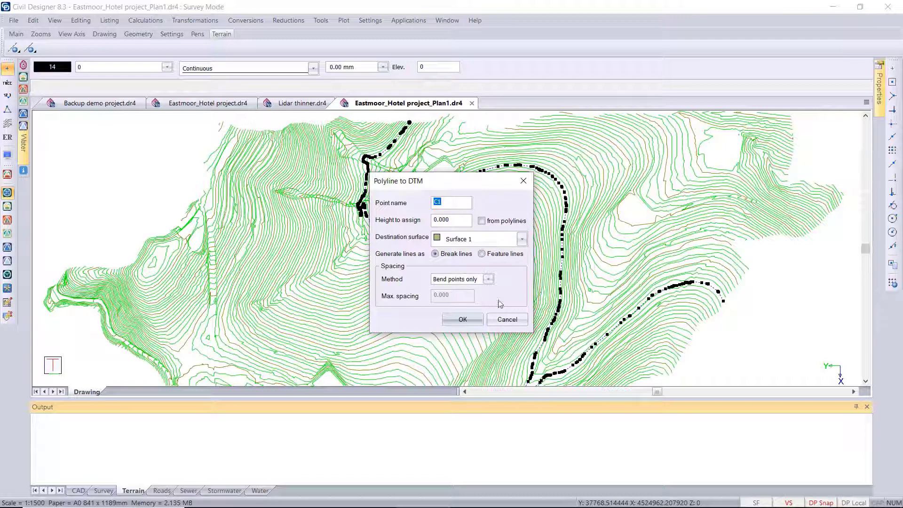
{"action": "left_click", "coordinate": [482, 221]}
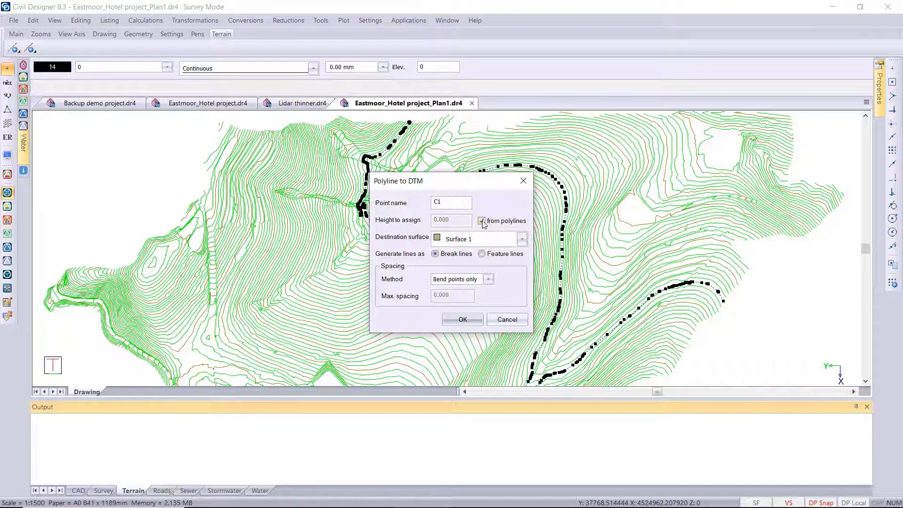
{"action": "double_click", "coordinate": [448, 204]}
{"action": "left_click", "coordinate": [487, 280]}
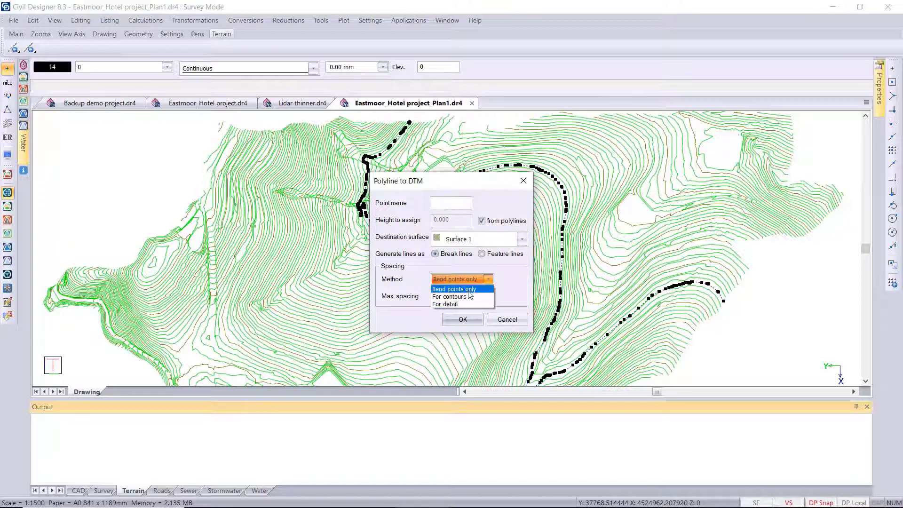
{"action": "left_click", "coordinate": [471, 290]}
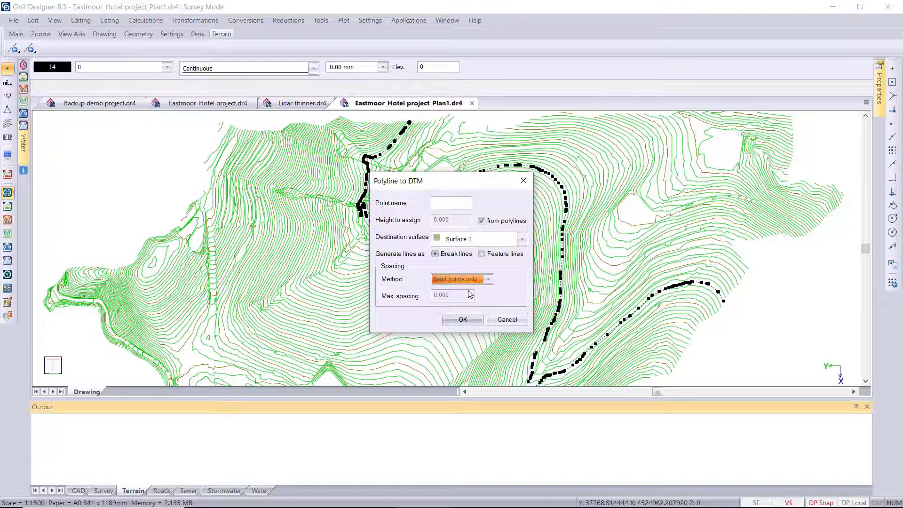
{"action": "left_click", "coordinate": [462, 320]}
- Show height labels on the 275.00 contour's DTM points, then select another contour polyline
{"action": "middle_click_drag", "start_coordinate": [470, 184], "coordinate": [440, 202]}
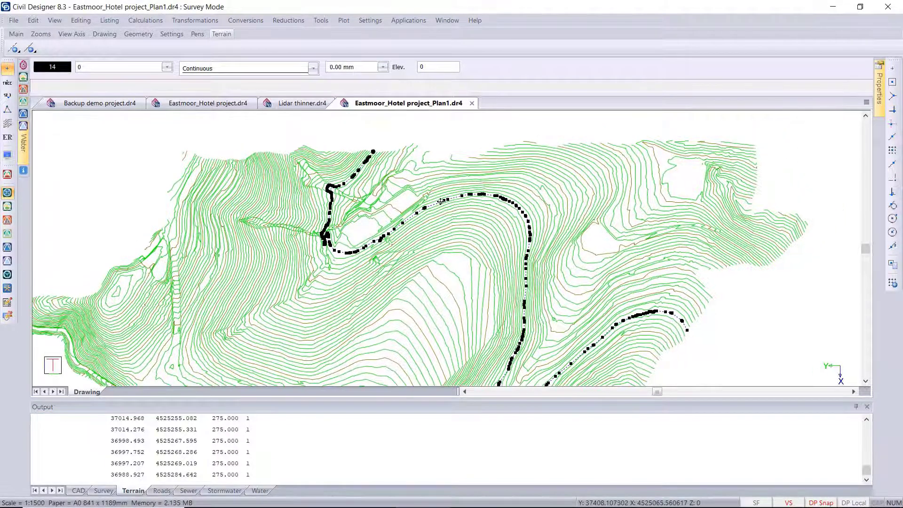
{"action": "scroll", "coordinate": [441, 202], "scroll_direction": "up", "scroll_amount": 2}
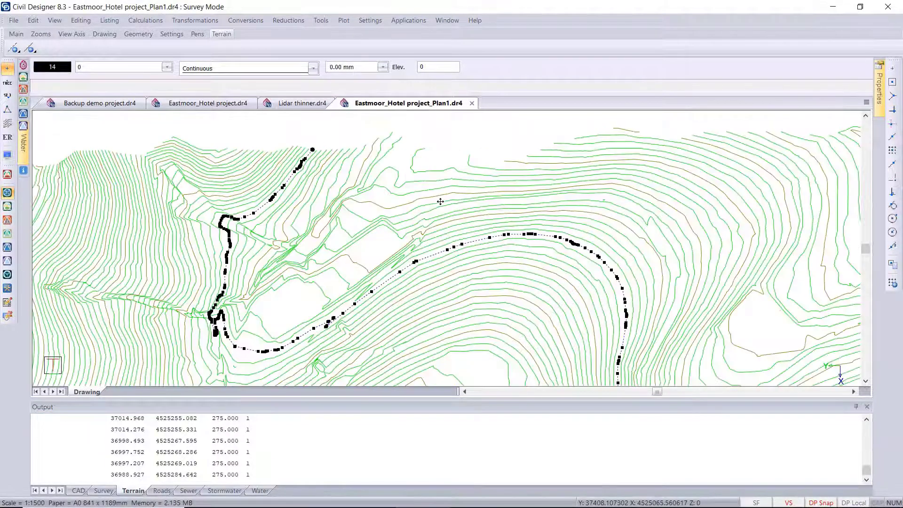
{"action": "left_click", "coordinate": [8, 97]}
{"action": "scroll", "coordinate": [409, 253], "scroll_direction": "up", "scroll_amount": 2}
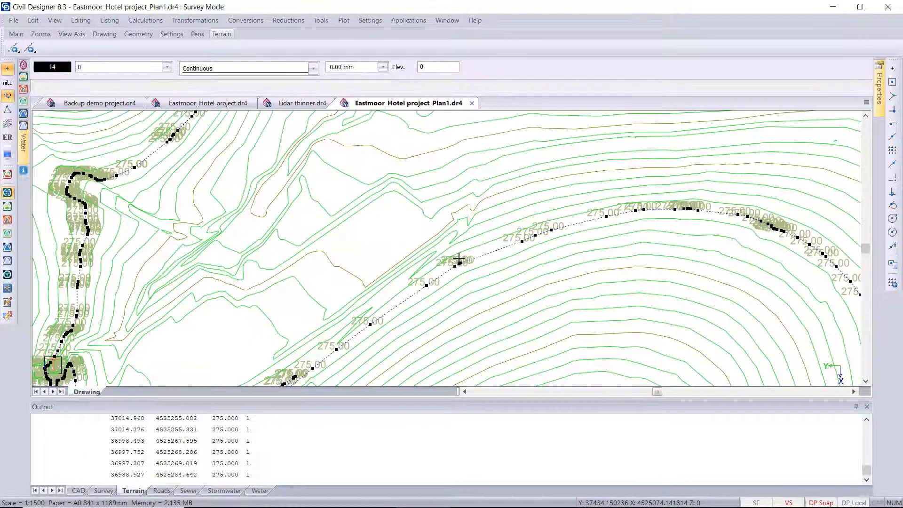
{"action": "scroll", "coordinate": [647, 238], "scroll_direction": "up", "scroll_amount": 2}
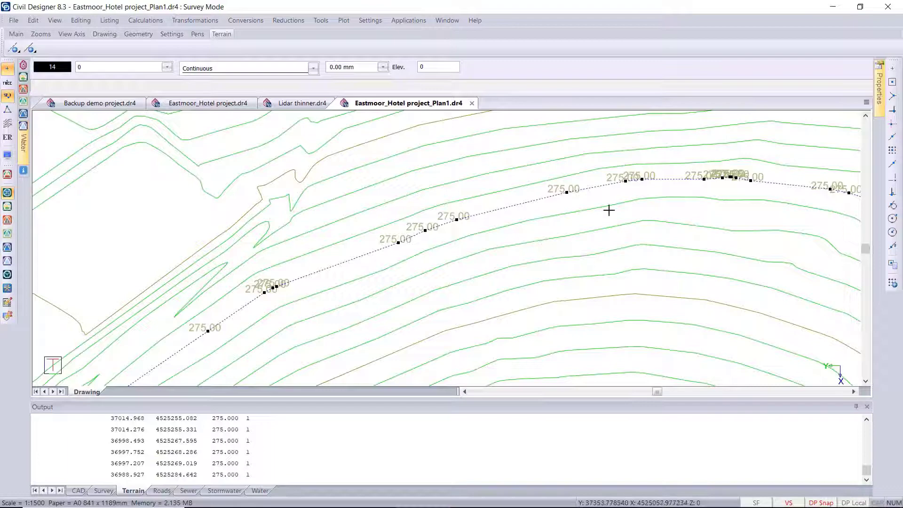
{"action": "scroll", "coordinate": [362, 278], "scroll_direction": "down", "scroll_amount": 3}
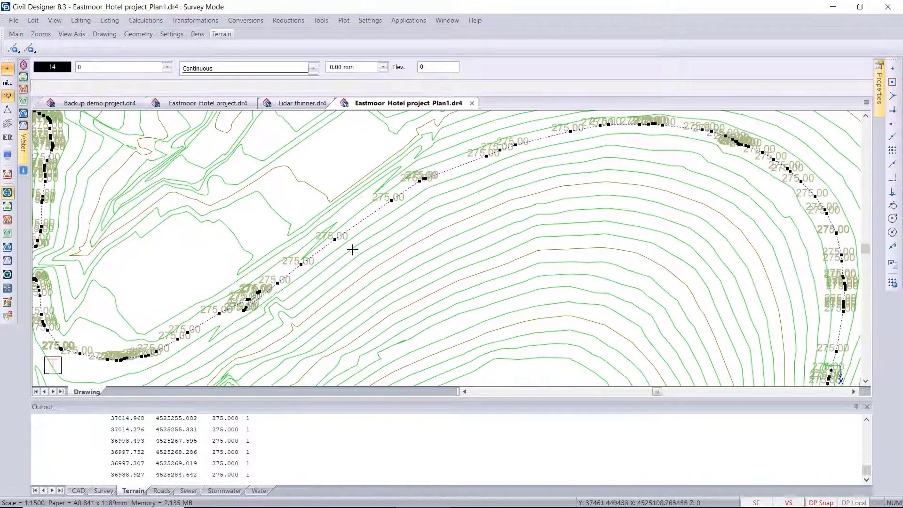
{"action": "scroll", "coordinate": [393, 207], "scroll_direction": "up", "scroll_amount": 2}
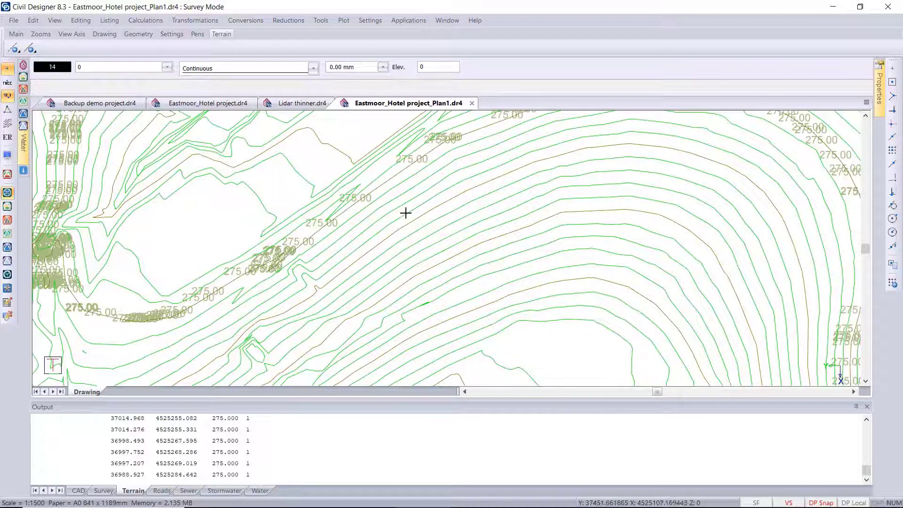
{"action": "left_click", "coordinate": [406, 203]}
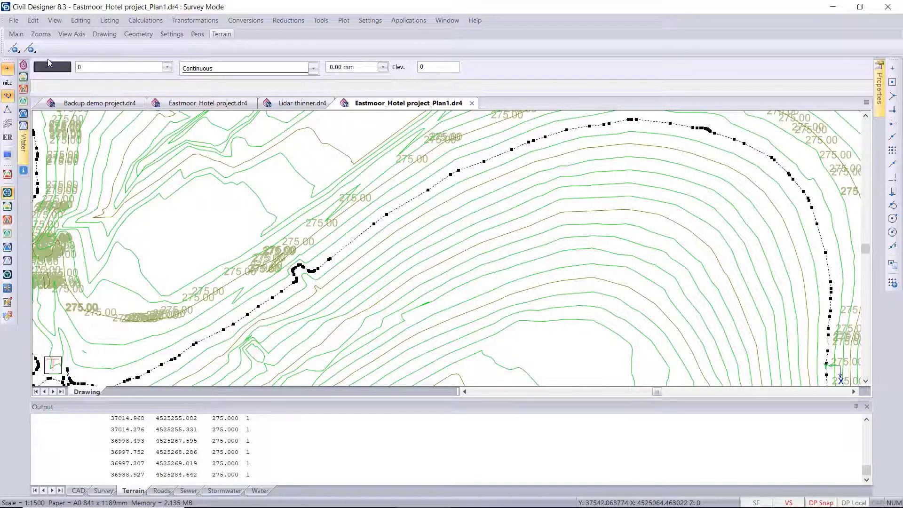
{"action": "left_click", "coordinate": [14, 20]}
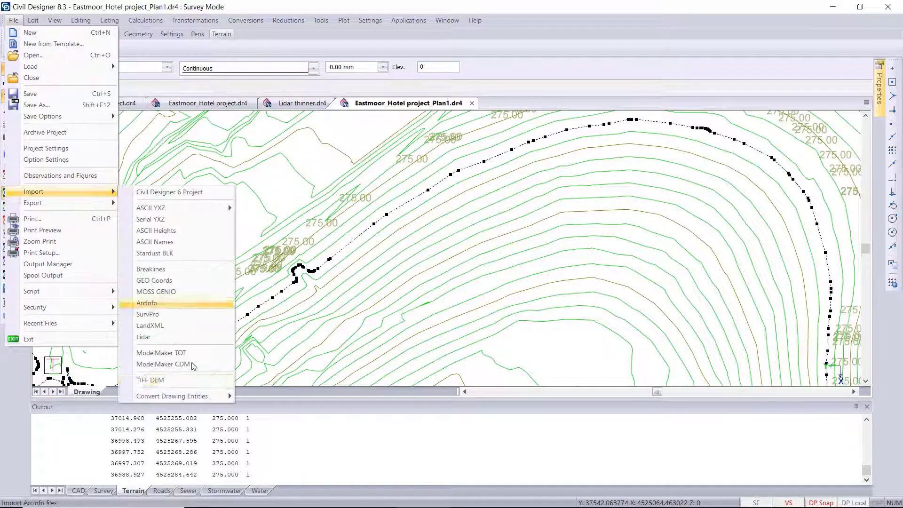
- Generate DTM points from Multiple Polylines using For contours spacing with maximum spacing 20
{"action": "mouse_move", "coordinate": [221, 397]}
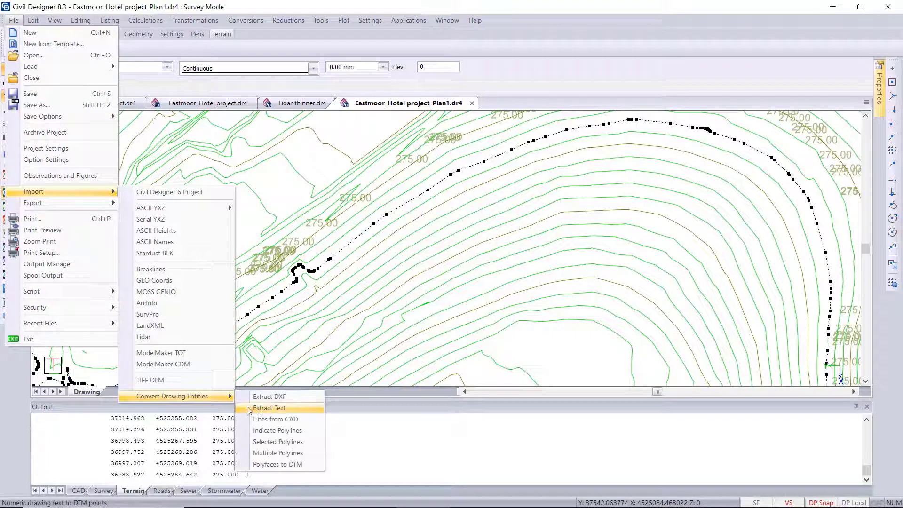
{"action": "left_click", "coordinate": [298, 445]}
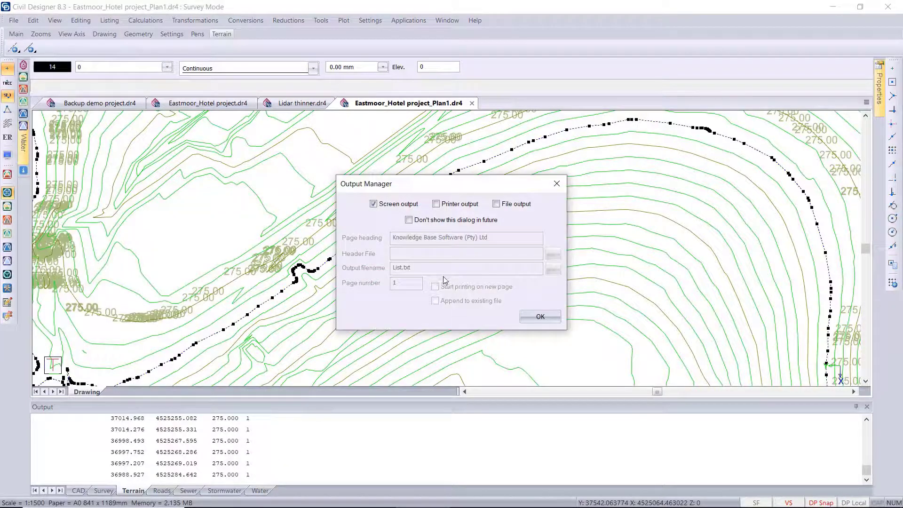
{"action": "left_click", "coordinate": [540, 317]}
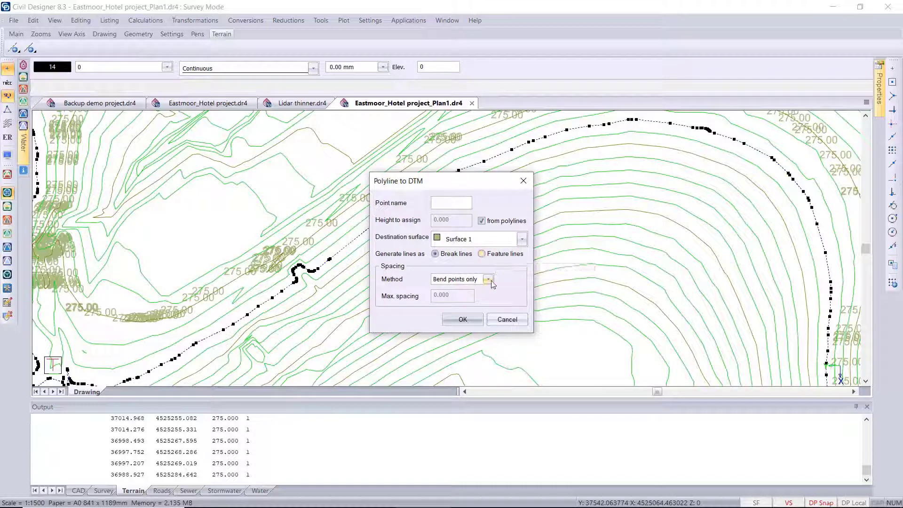
{"action": "left_click", "coordinate": [488, 279]}
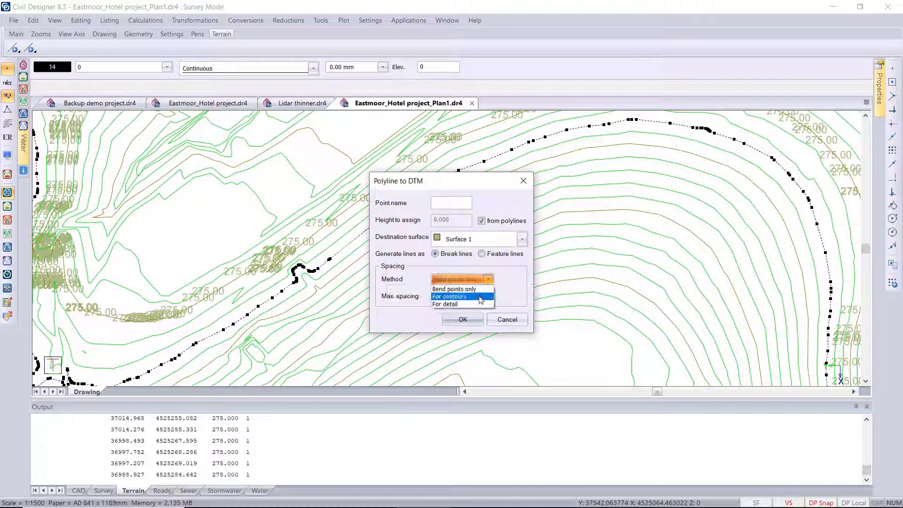
{"action": "left_click", "coordinate": [481, 300]}
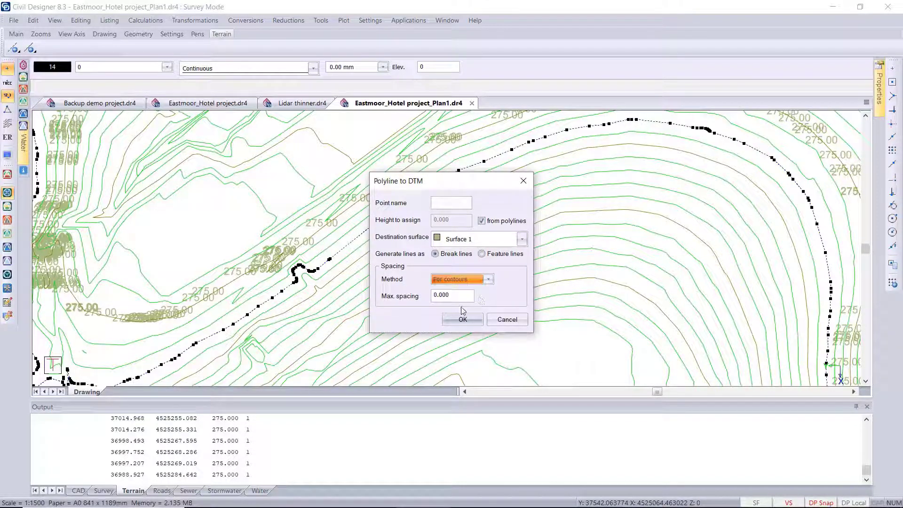
{"action": "key", "text": "Tab"}
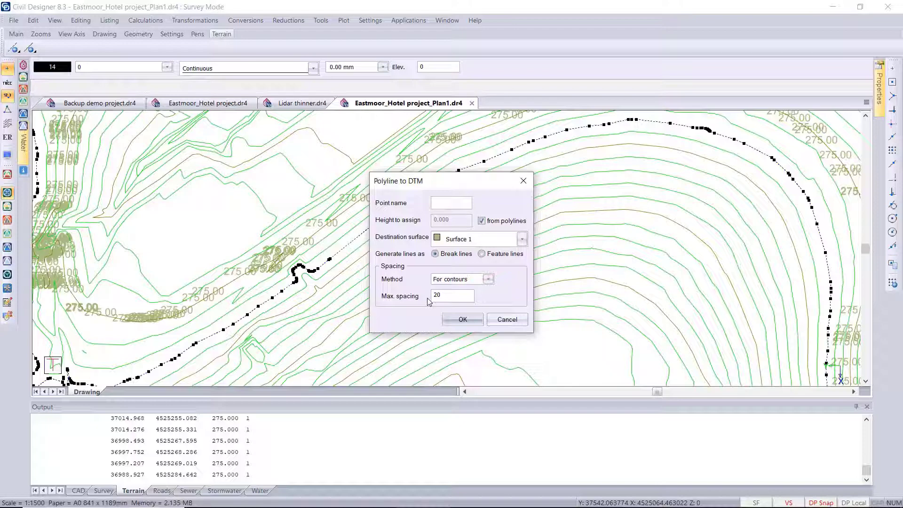
{"action": "left_click", "coordinate": [463, 320]}
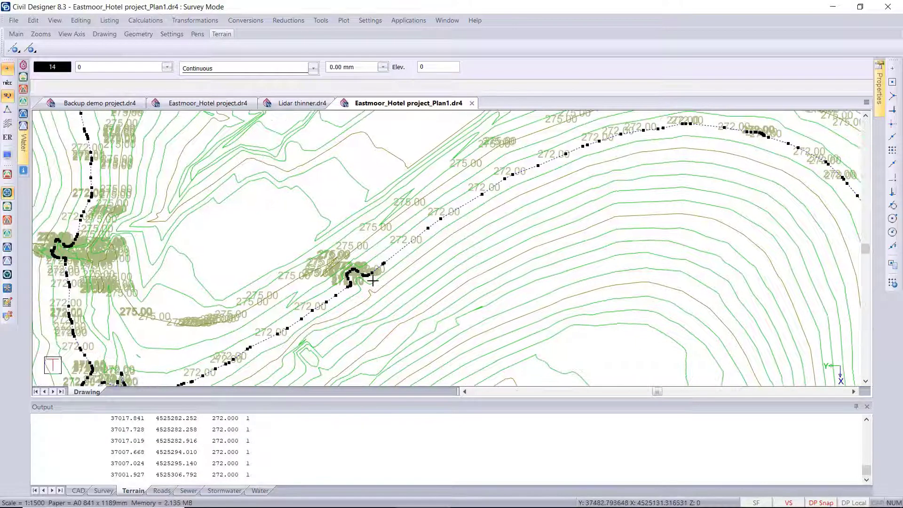
- Zoom and pan along the 272 contour to check the points labelled 272.00
{"action": "scroll", "coordinate": [370, 281], "scroll_direction": "up", "scroll_amount": 2}
{"action": "scroll", "coordinate": [434, 249], "scroll_direction": "down", "scroll_amount": 3}
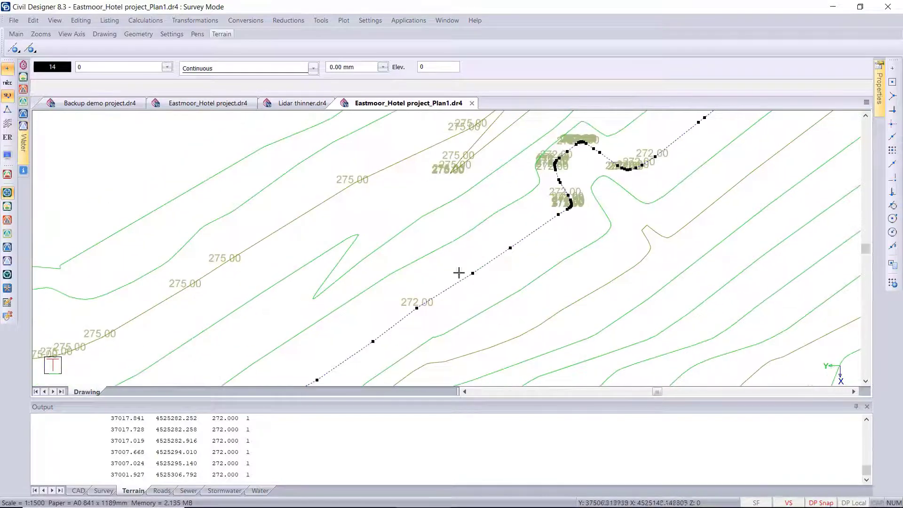
{"action": "scroll", "coordinate": [378, 281], "scroll_direction": "up", "scroll_amount": 3}
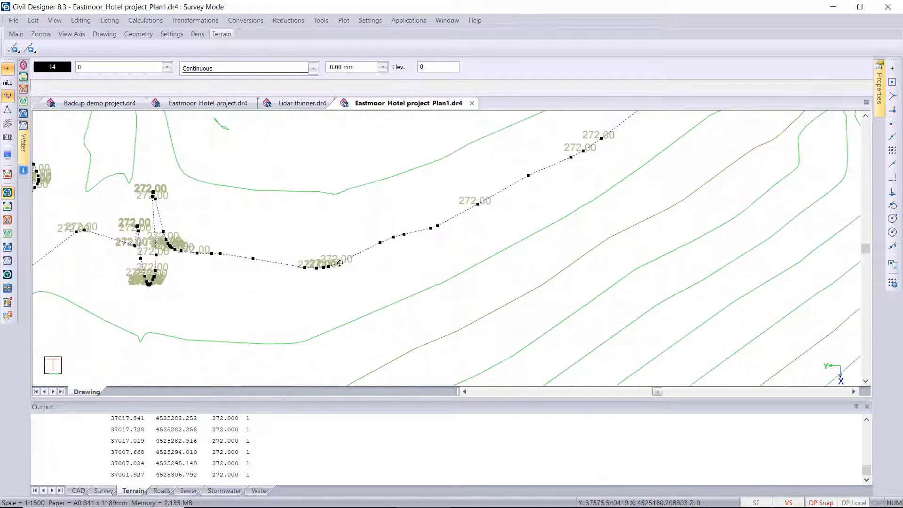
{"action": "middle_click_drag", "start_coordinate": [339, 263], "coordinate": [395, 256]}
{"action": "scroll", "coordinate": [520, 220], "scroll_direction": "up", "scroll_amount": 2}
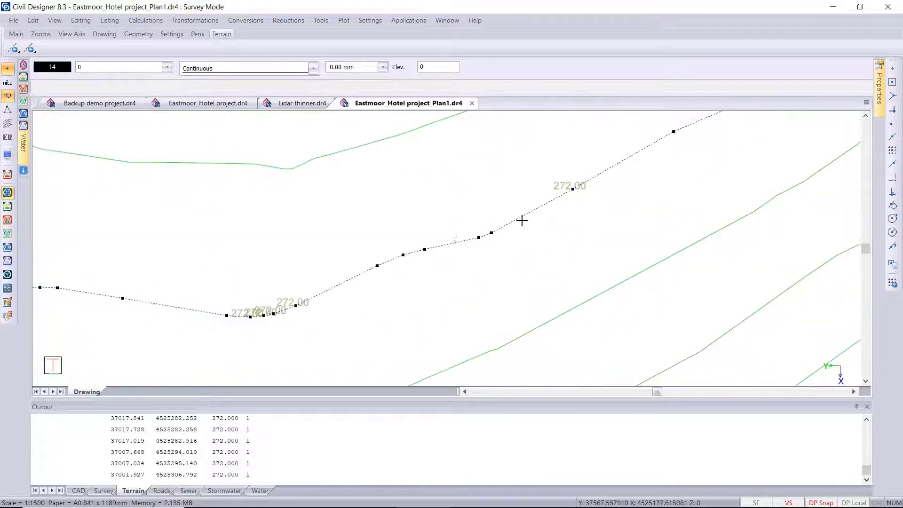
{"action": "scroll", "coordinate": [394, 266], "scroll_direction": "down", "scroll_amount": 2}
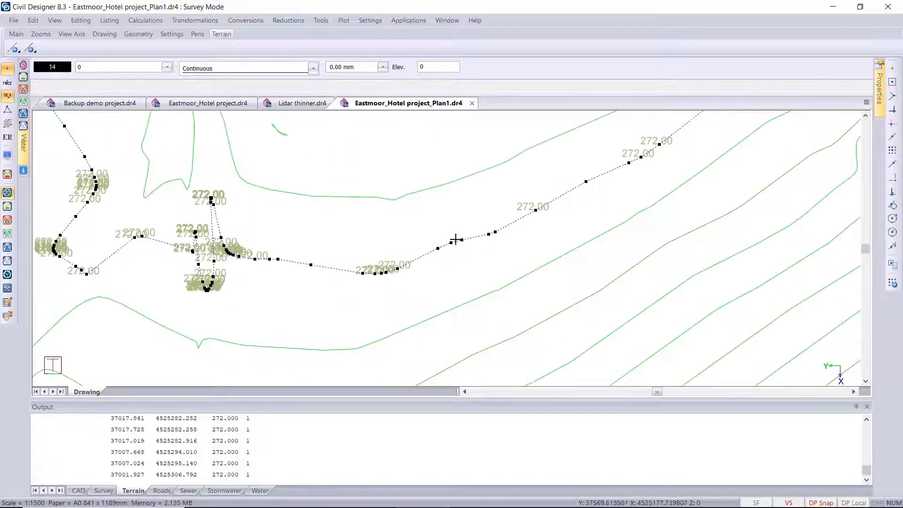
{"action": "scroll", "coordinate": [383, 296], "scroll_direction": "down", "scroll_amount": 2}
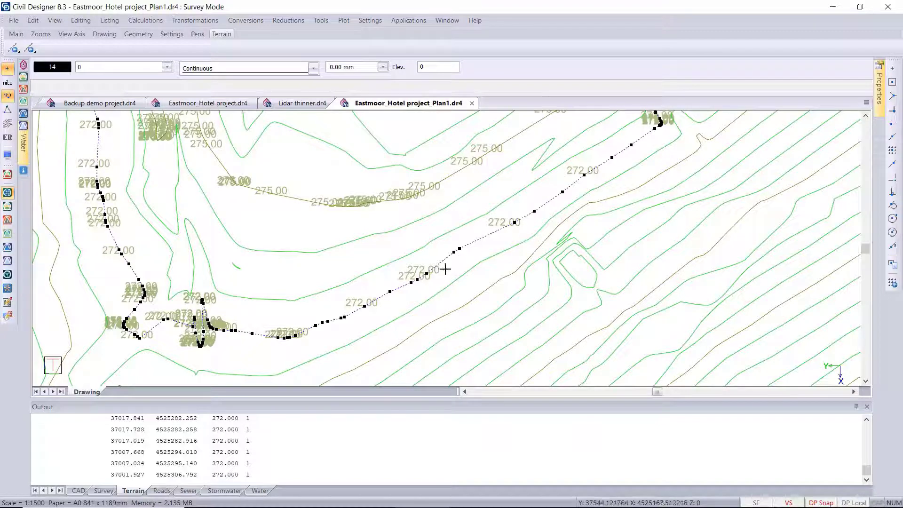
{"action": "scroll", "coordinate": [470, 246], "scroll_direction": "down", "scroll_amount": 2}
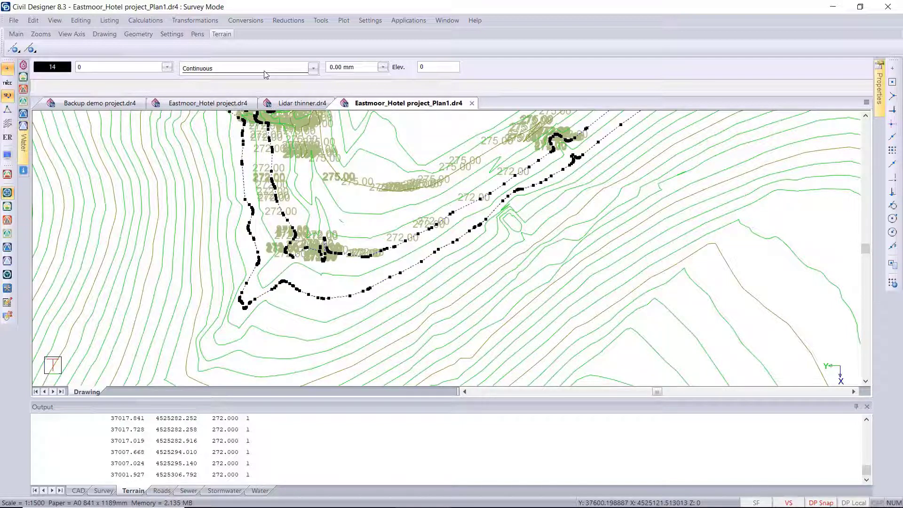
{"action": "left_click", "coordinate": [14, 20]}
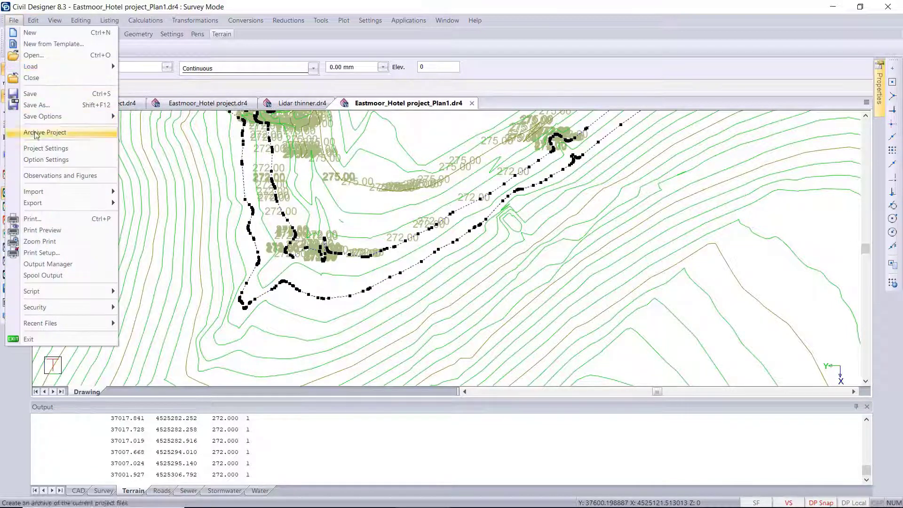
{"action": "mouse_move", "coordinate": [70, 190]}
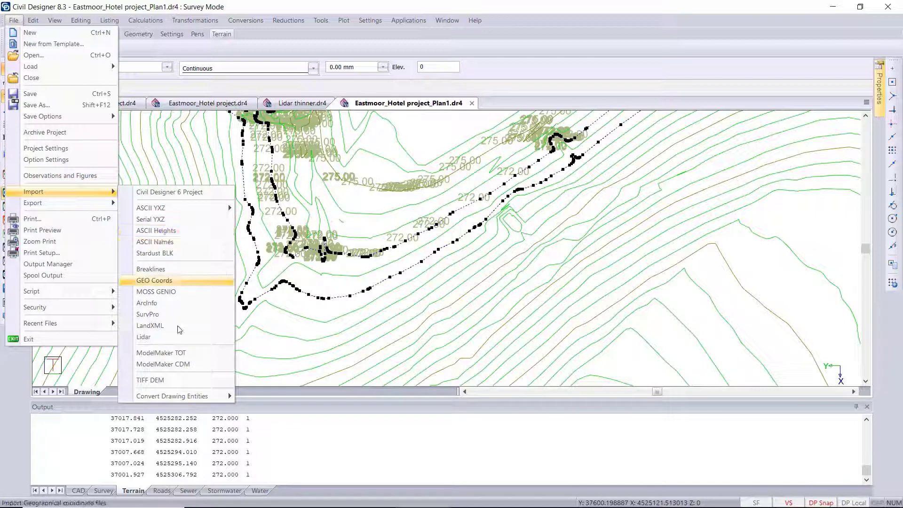
{"action": "mouse_move", "coordinate": [203, 398]}
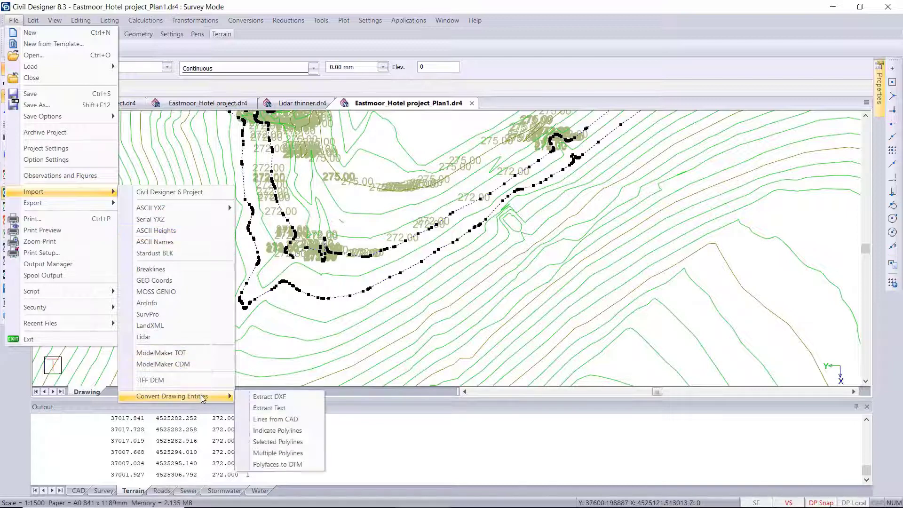
{"action": "left_click", "coordinate": [296, 444]}
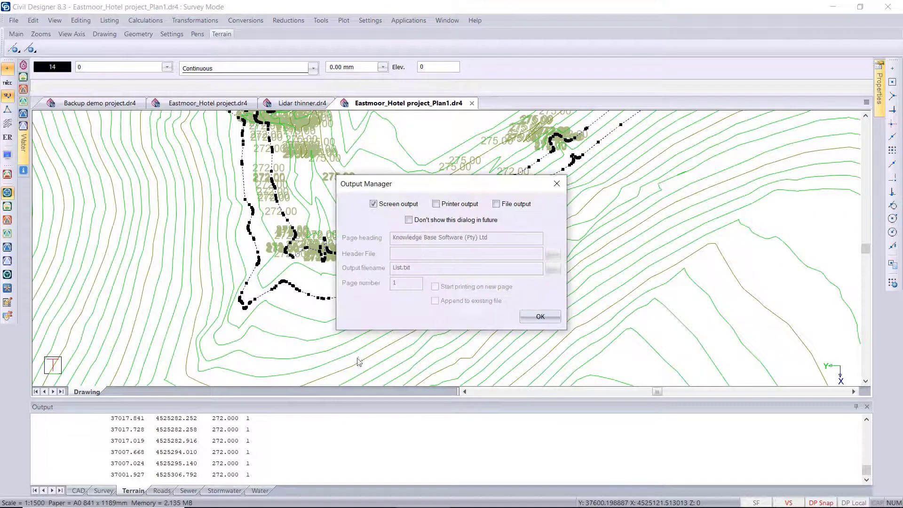
{"action": "left_click", "coordinate": [540, 317]}
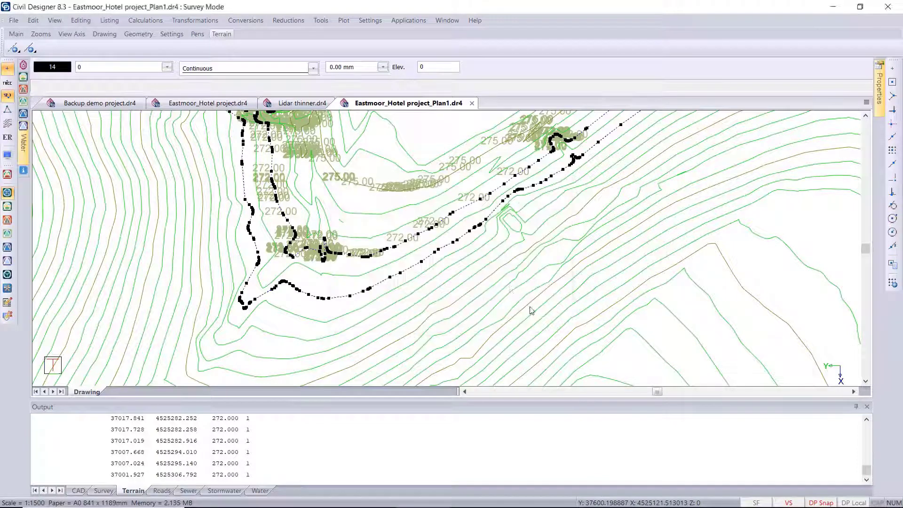
{"action": "left_click", "coordinate": [489, 279]}
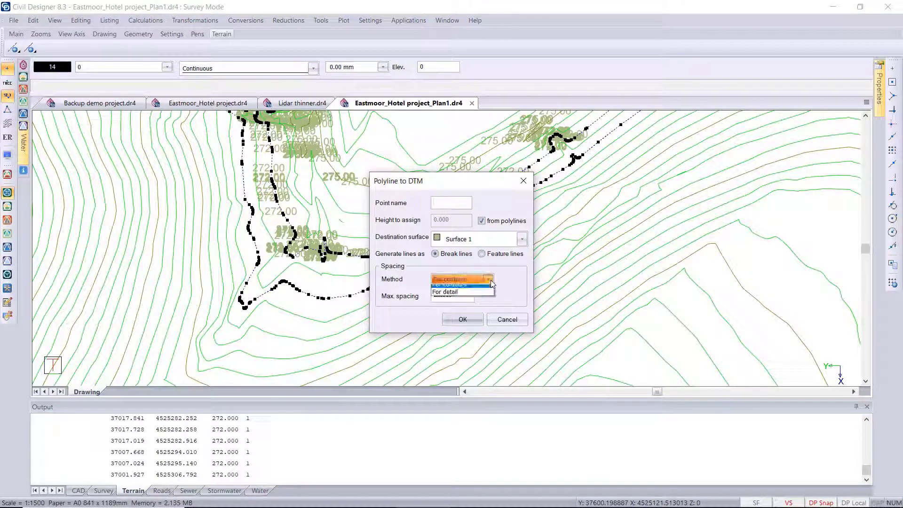
{"action": "left_click", "coordinate": [478, 305]}
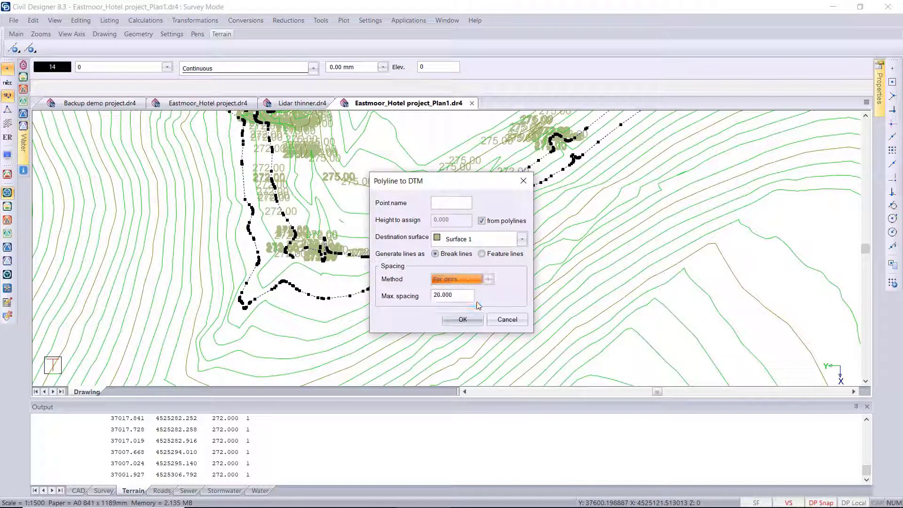
{"action": "left_click", "coordinate": [462, 321]}
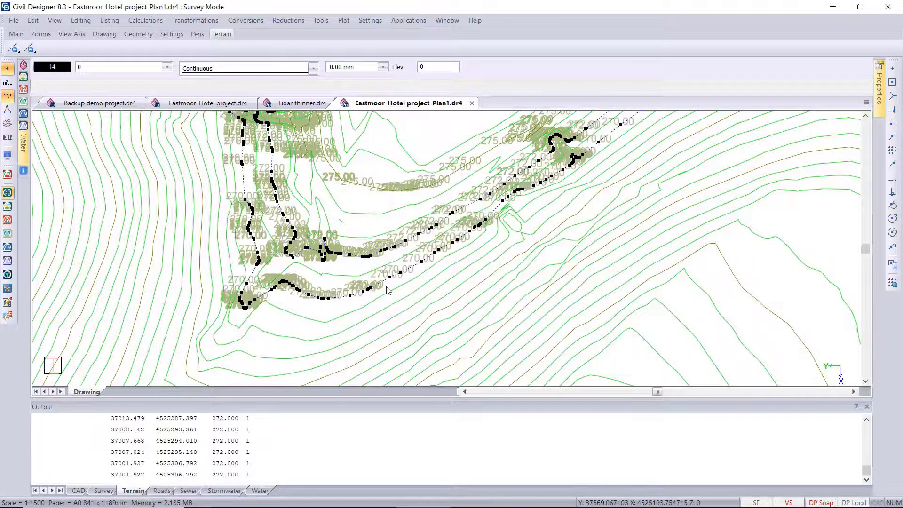
{"action": "scroll", "coordinate": [392, 279], "scroll_direction": "up", "scroll_amount": 4}
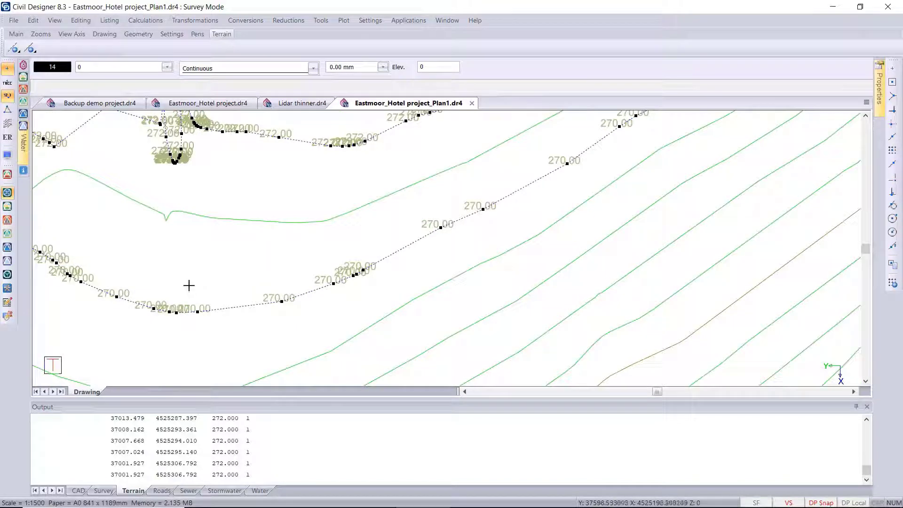
{"action": "middle_click_drag", "start_coordinate": [188, 285], "coordinate": [338, 275]}
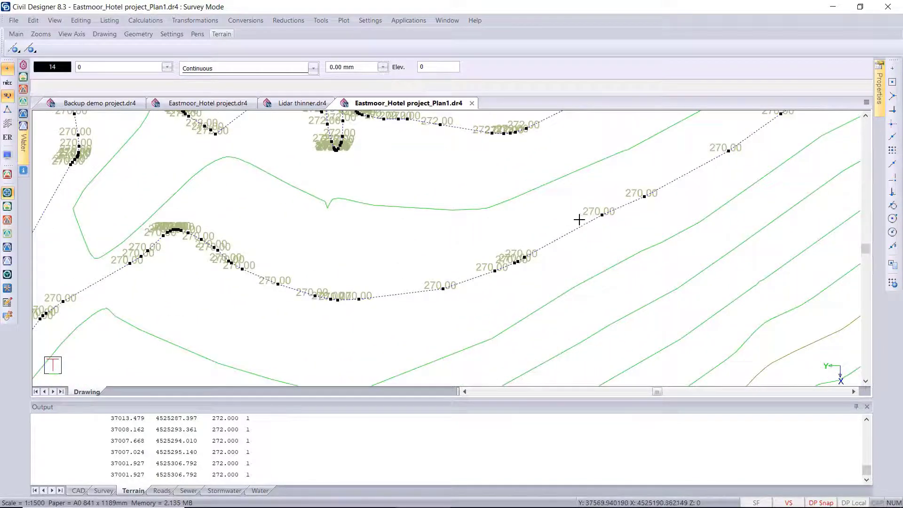
{"action": "scroll", "coordinate": [180, 242], "scroll_direction": "up", "scroll_amount": 2}
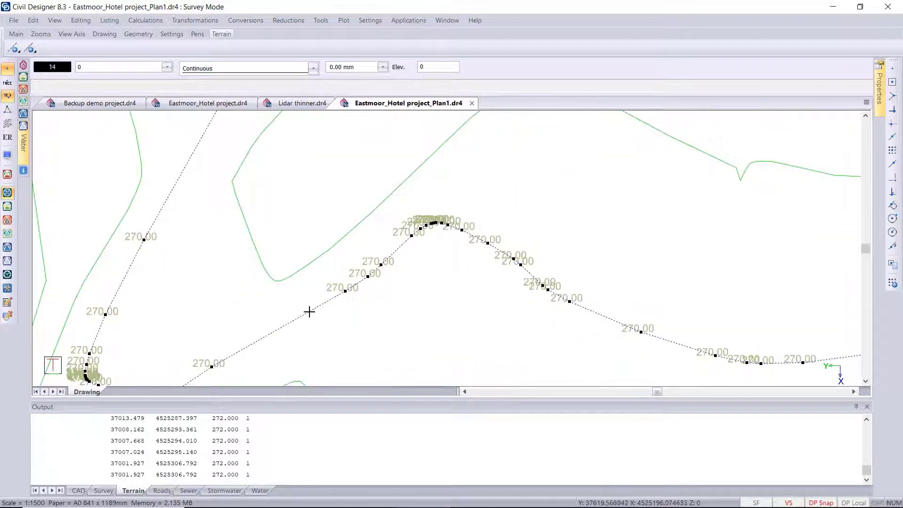
{"action": "scroll", "coordinate": [451, 243], "scroll_direction": "down", "scroll_amount": 3}
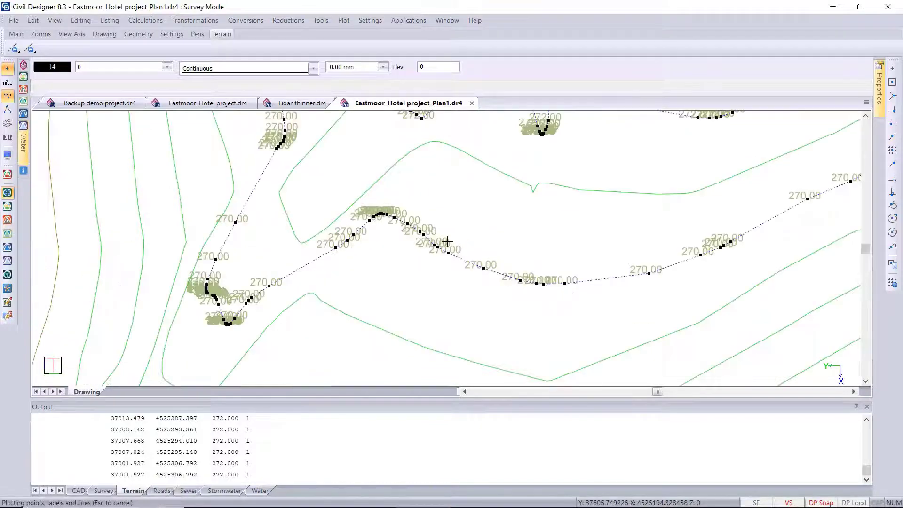
{"action": "scroll", "coordinate": [451, 243], "scroll_direction": "down", "scroll_amount": 2}
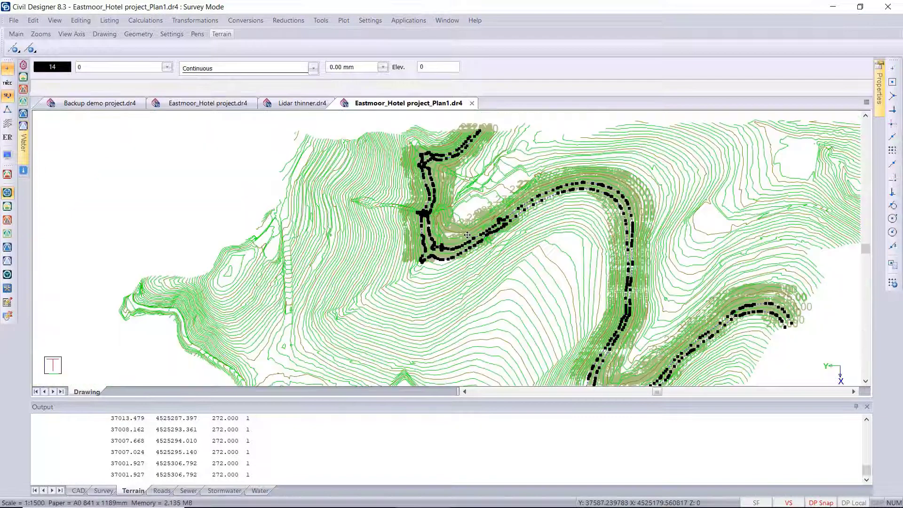
{"action": "middle_click_drag", "start_coordinate": [448, 247], "coordinate": [357, 205]}
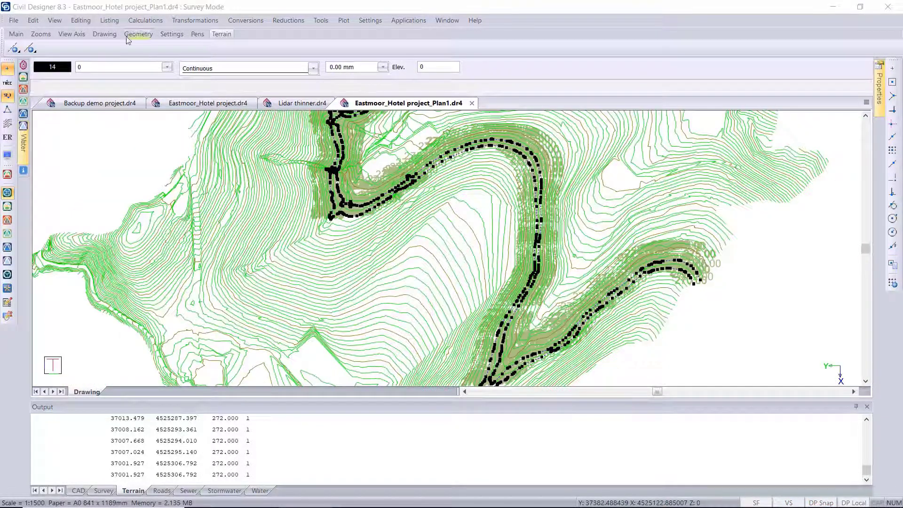
- Batch delete the 2012 points by selecting the single surface Surface 1
{"action": "left_click", "coordinate": [81, 21]}
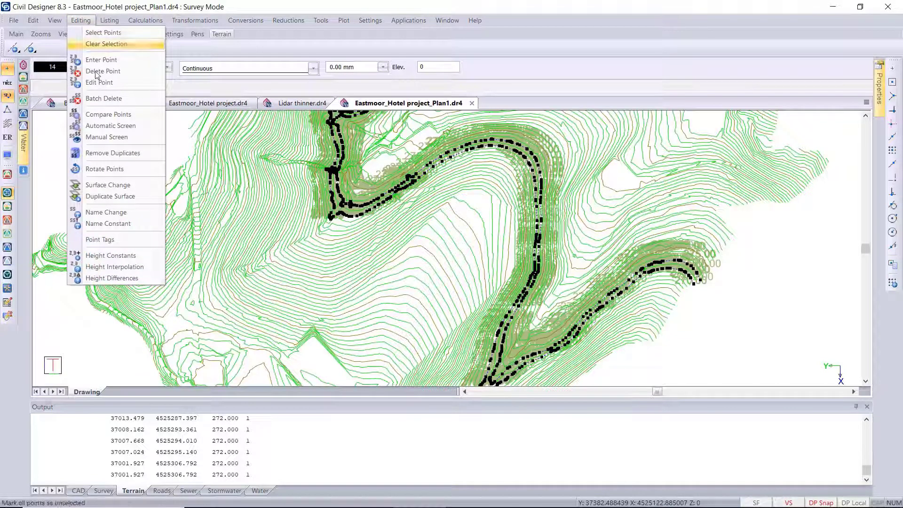
{"action": "left_click", "coordinate": [104, 99]}
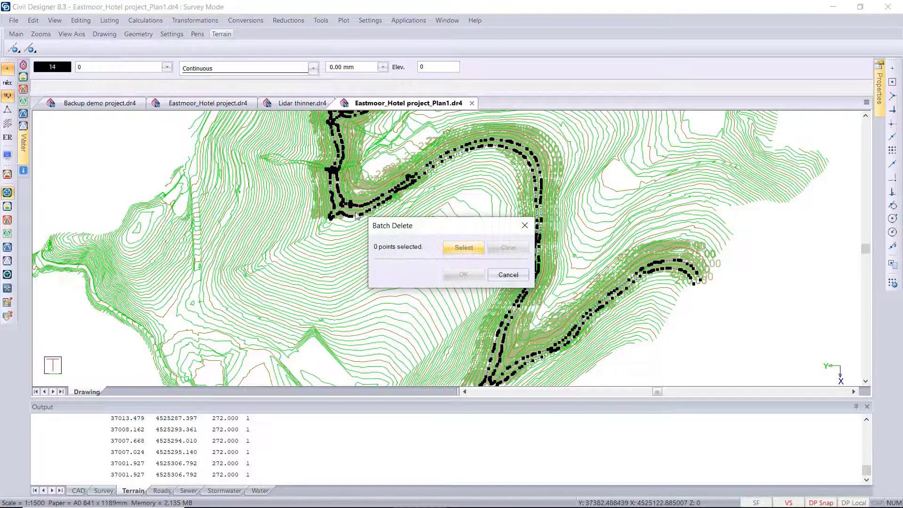
{"action": "left_click", "coordinate": [457, 247]}
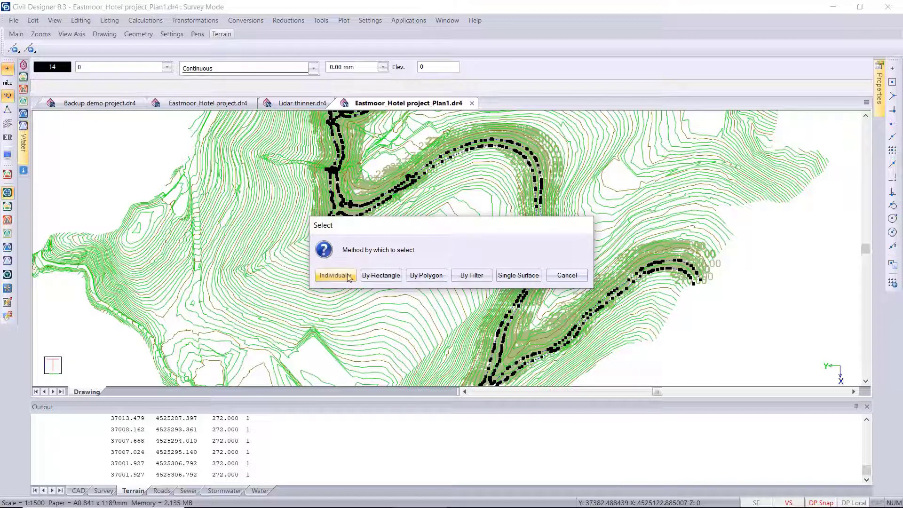
{"action": "left_click", "coordinate": [512, 276]}
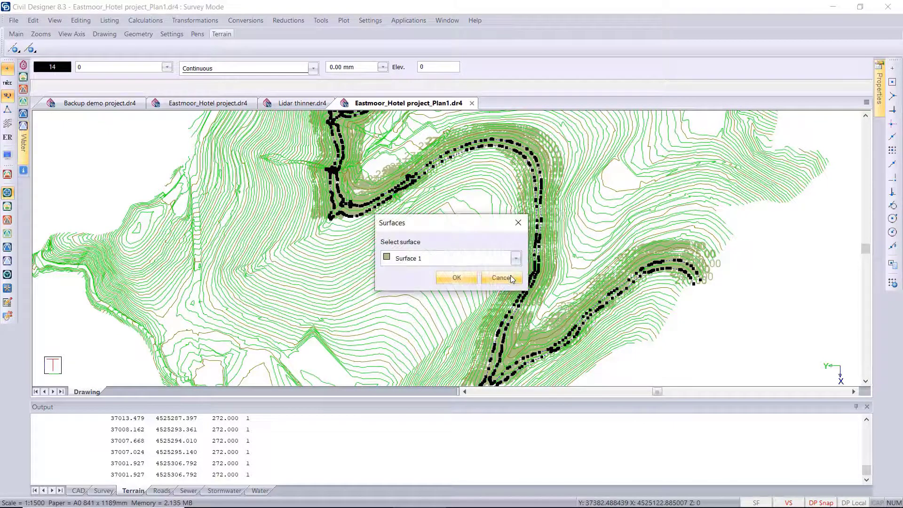
{"action": "left_click", "coordinate": [457, 278]}
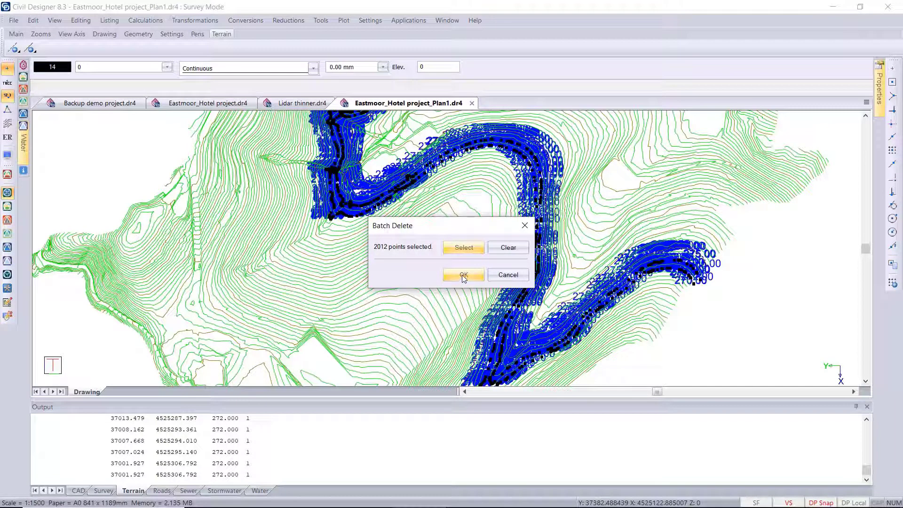
{"action": "left_click", "coordinate": [463, 278]}
{"action": "left_click", "coordinate": [461, 280]}
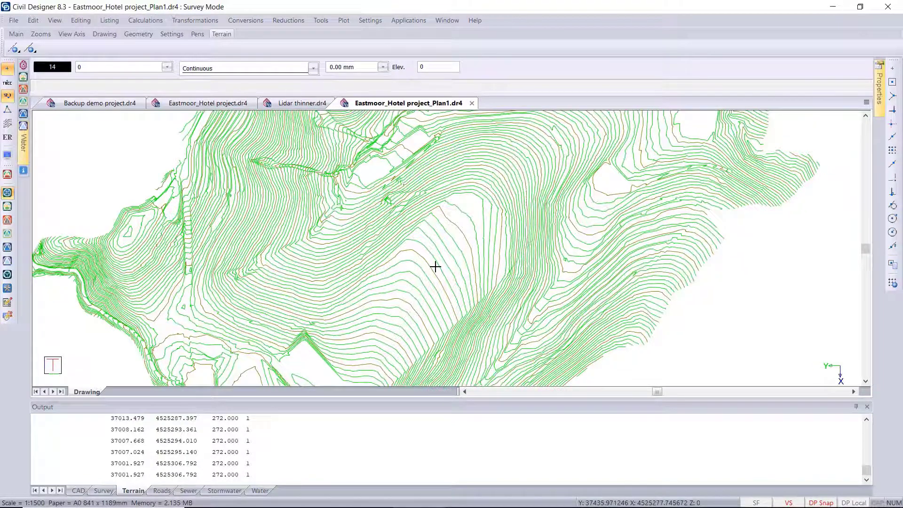
- Select all contour polylines across the whole site
{"action": "middle_click_drag", "start_coordinate": [435, 267], "coordinate": [403, 240]}
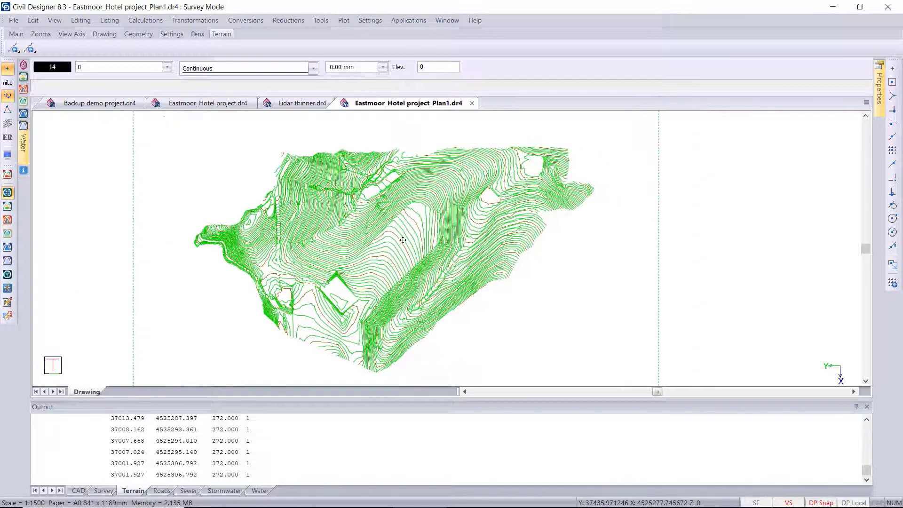
{"action": "right_click", "coordinate": [404, 237]}
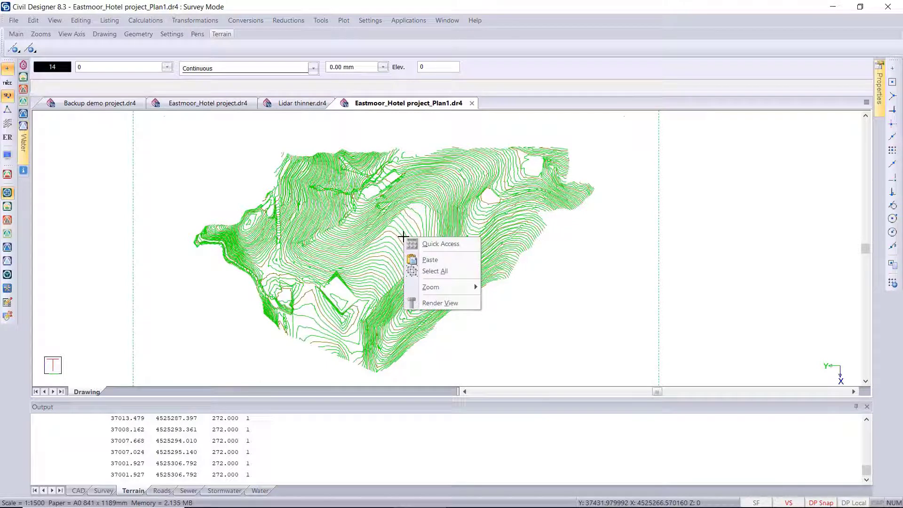
{"action": "left_click", "coordinate": [442, 272]}
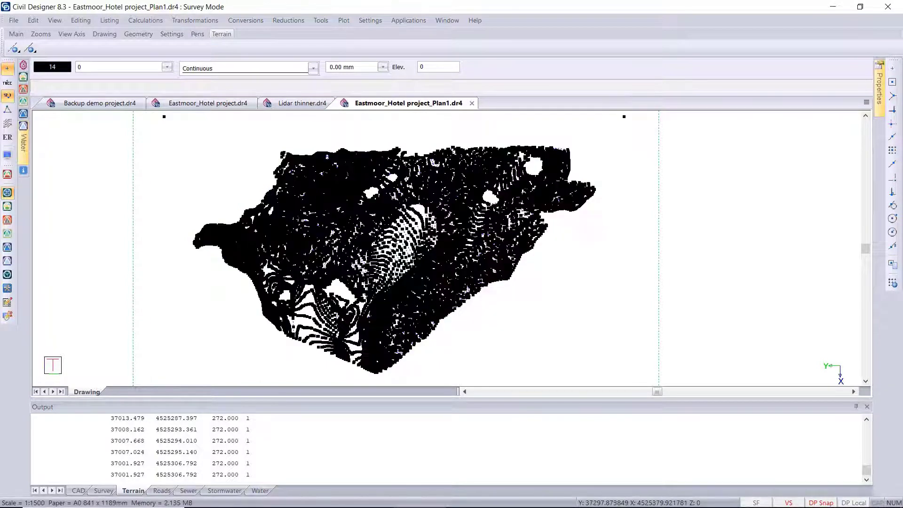
- Convert the selected polylines to DTM points using For contours spacing
{"action": "left_click", "coordinate": [14, 20]}
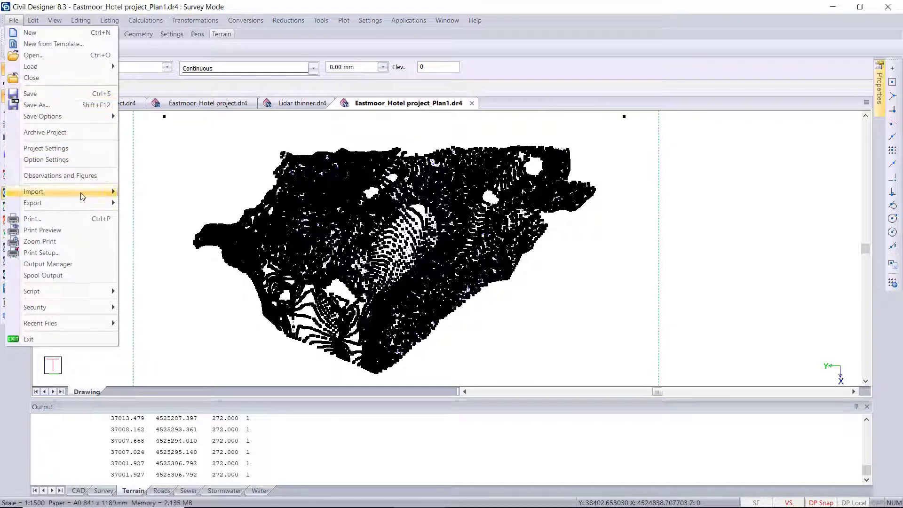
{"action": "mouse_move", "coordinate": [66, 192]}
{"action": "mouse_move", "coordinate": [227, 398]}
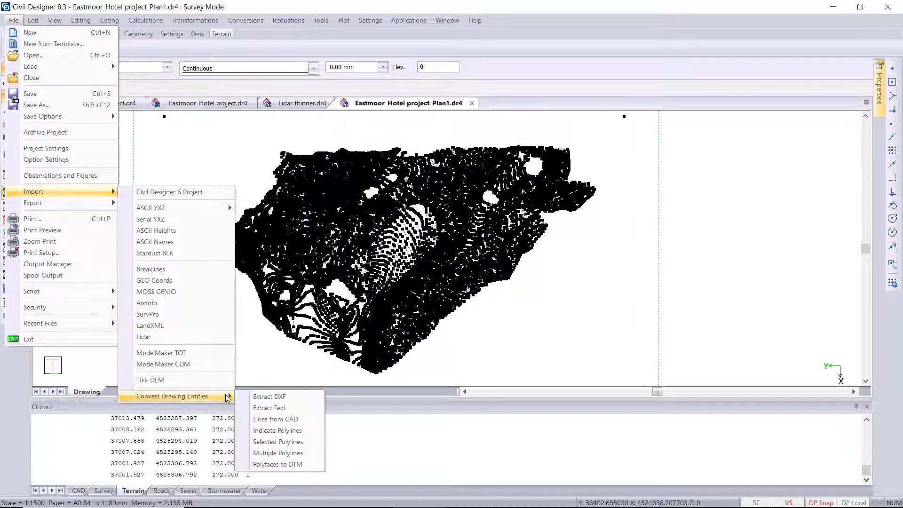
{"action": "left_click", "coordinate": [278, 441]}
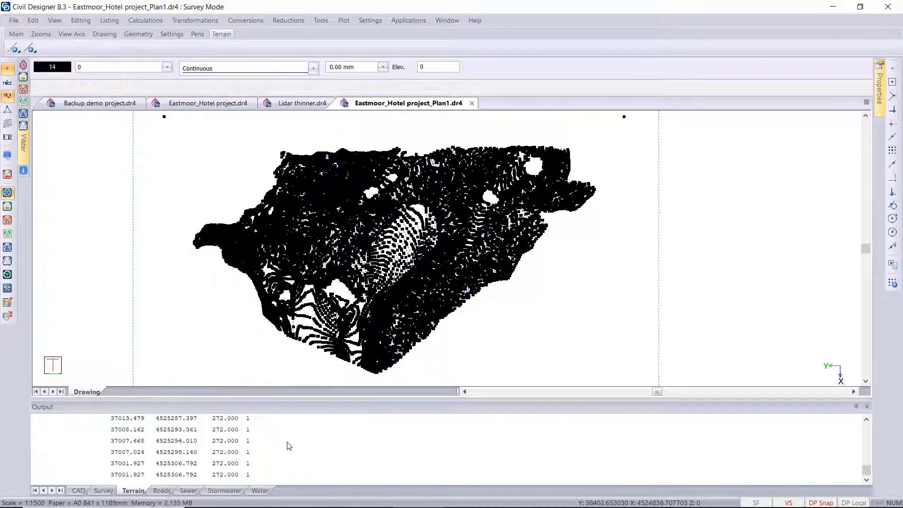
{"action": "left_click", "coordinate": [539, 316]}
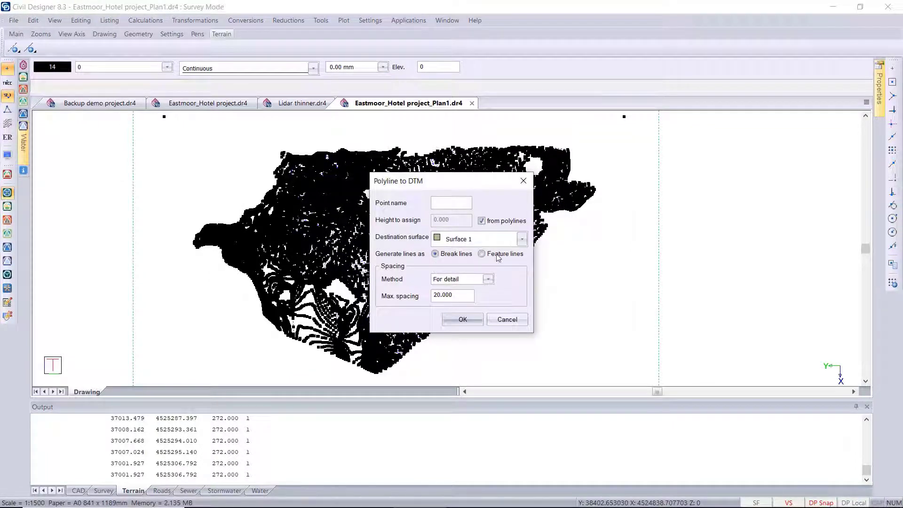
{"action": "left_click", "coordinate": [488, 280]}
{"action": "left_click", "coordinate": [484, 300]}
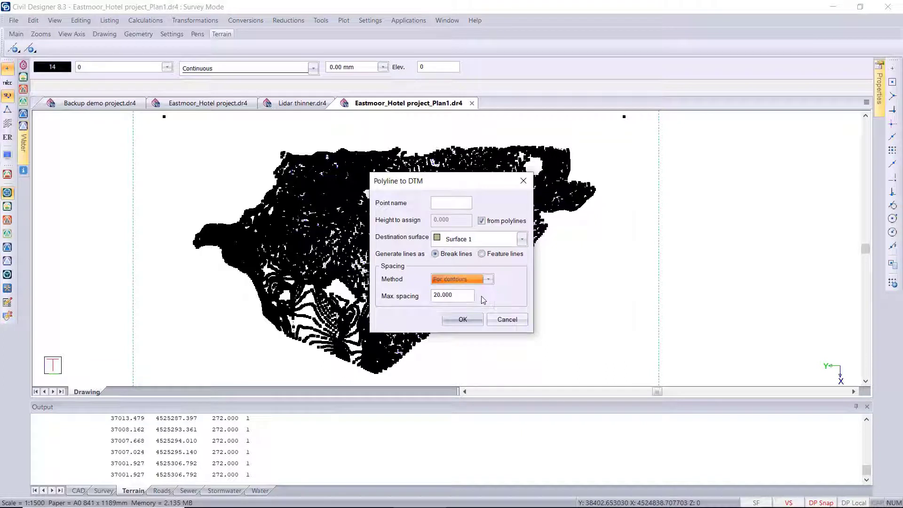
{"action": "left_click", "coordinate": [465, 320]}
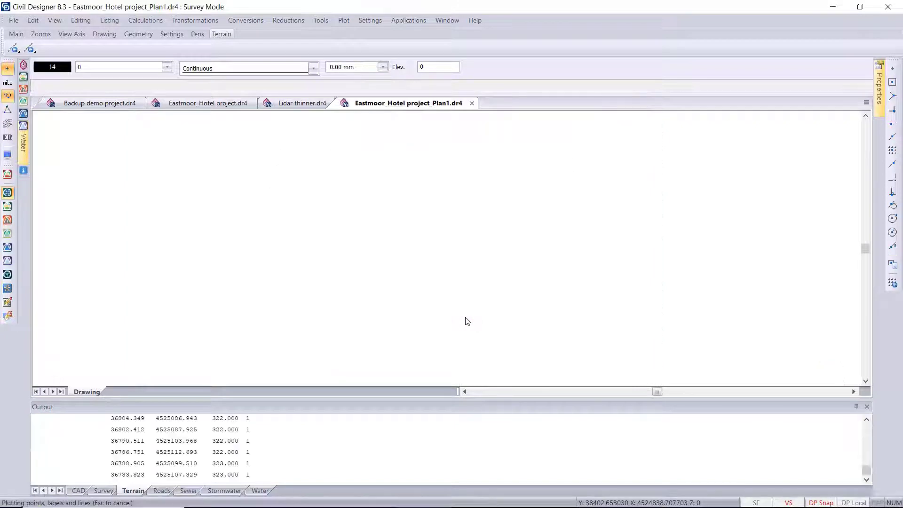
- Lower the Terrain font size from 3.5 to 2.5 mm in Display Settings
{"action": "left_click", "coordinate": [7, 155]}
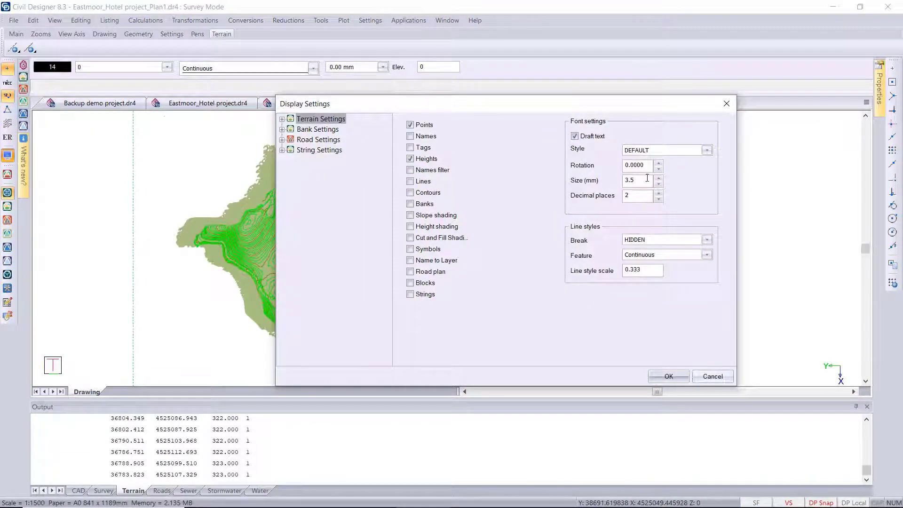
{"action": "left_click", "coordinate": [659, 184]}
{"action": "left_click", "coordinate": [658, 184]}
{"action": "left_click", "coordinate": [659, 184]}
{"action": "left_click", "coordinate": [659, 185]}
{"action": "left_click", "coordinate": [669, 376]}
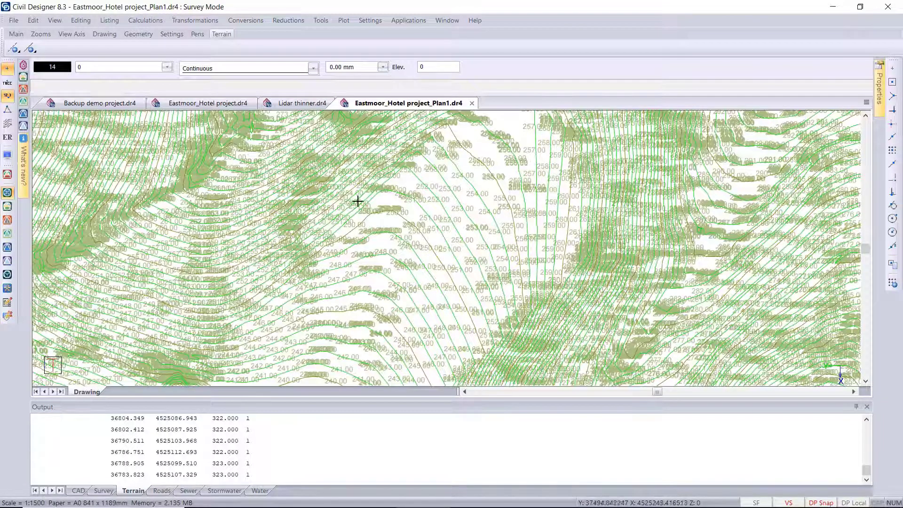
- Zoom and pan across the contours to check the smaller height labels
{"action": "scroll", "coordinate": [475, 169], "scroll_direction": "up", "scroll_amount": 2}
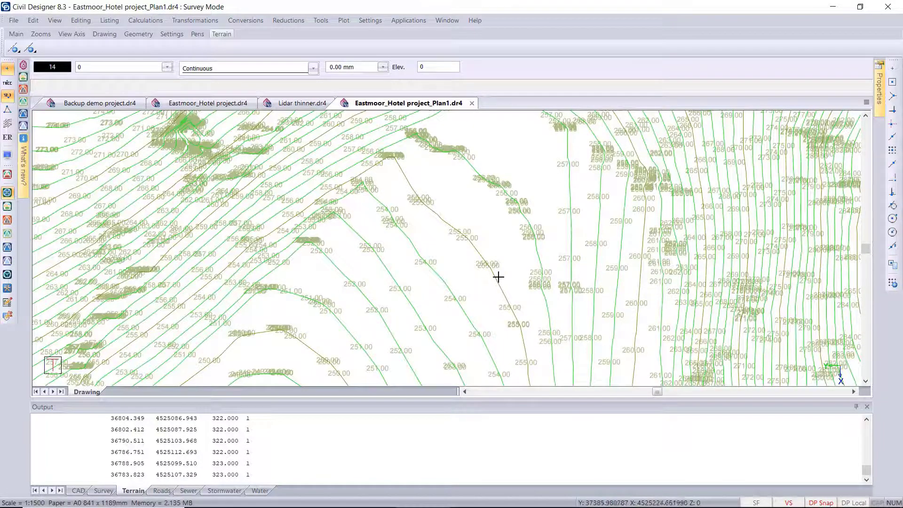
{"action": "middle_click_drag", "start_coordinate": [406, 282], "coordinate": [473, 200]}
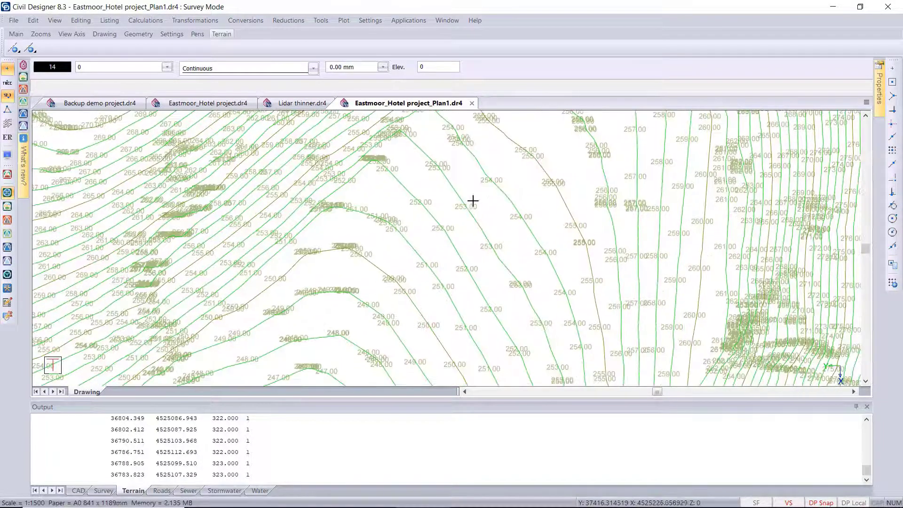
{"action": "scroll", "coordinate": [335, 268], "scroll_direction": "up", "scroll_amount": 3}
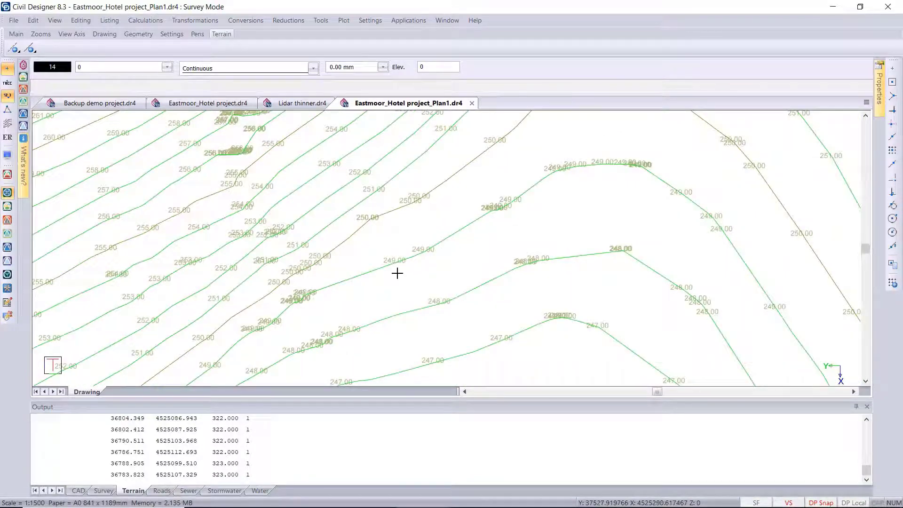
{"action": "middle_click_drag", "start_coordinate": [397, 274], "coordinate": [464, 230]}
{"action": "middle_click_drag", "start_coordinate": [424, 290], "coordinate": [484, 238]}
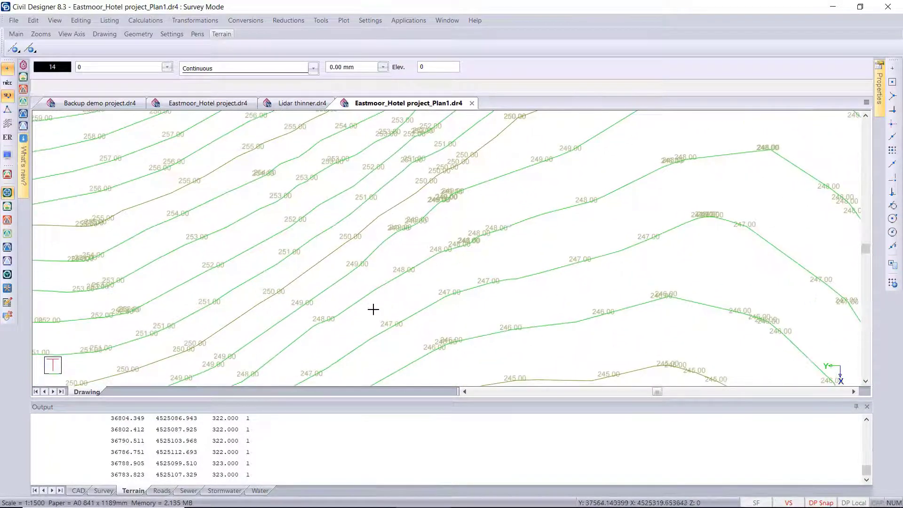